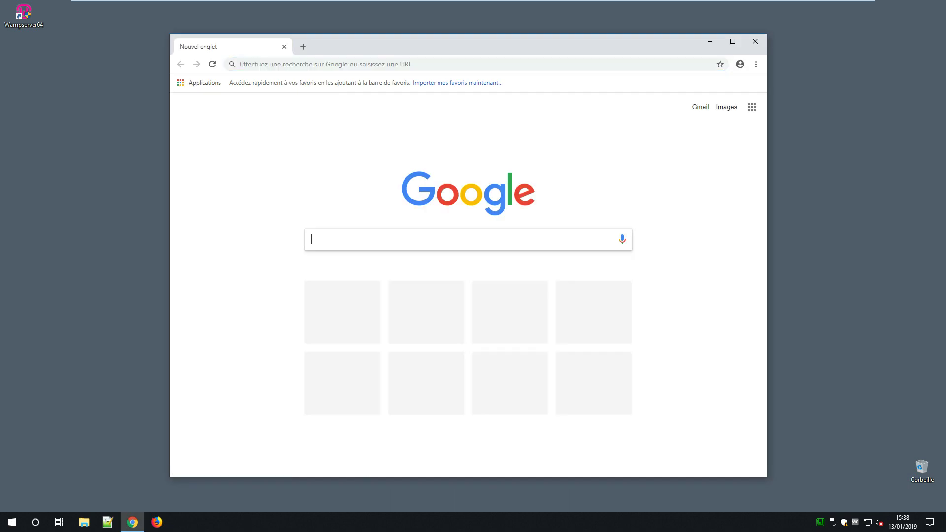
# Step: Search 'wordpress' and reach the French WordPress 5.0.3 download page, then close Chrome
pyautogui.write('wordpres')
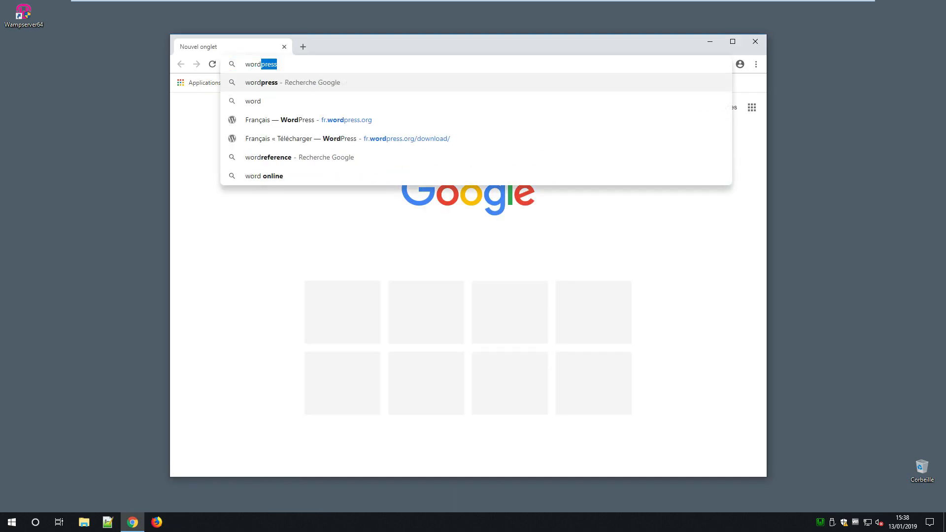
pyautogui.write('s')
pyautogui.press('Return')
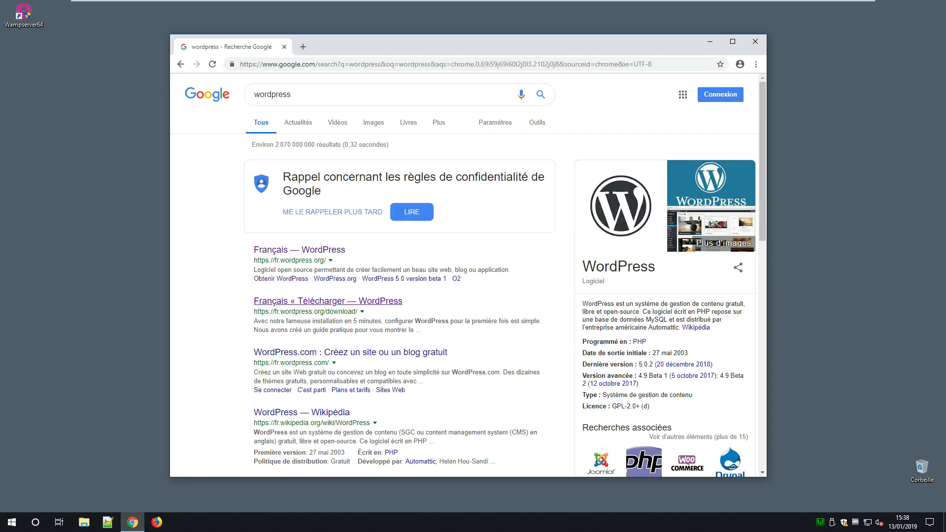
pyautogui.click(328, 301)
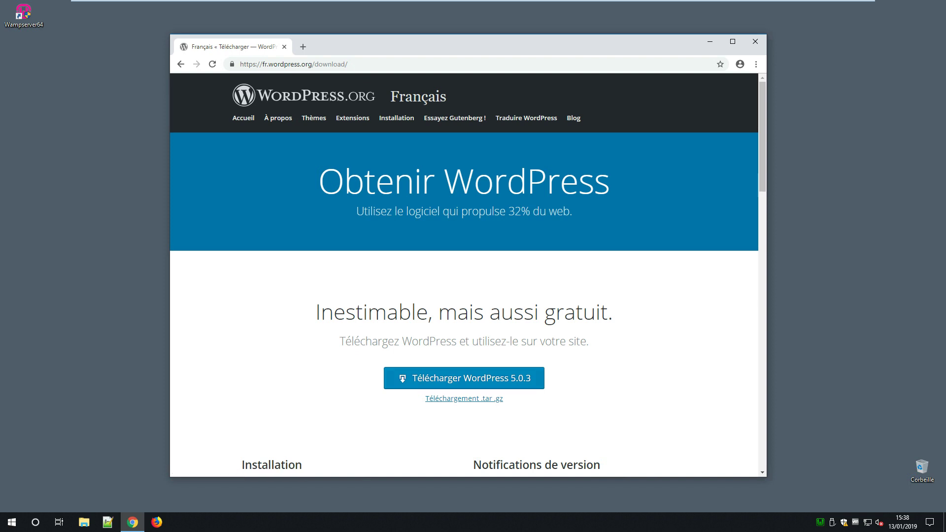
pyautogui.click(755, 41)
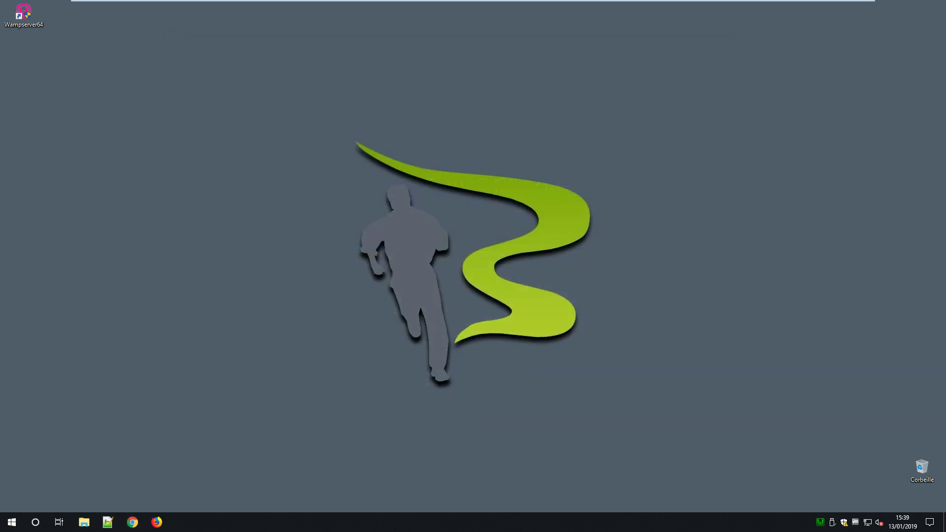
# Step: Copy wordpress-5.0.3-fr_FR.zip from the Téléchargements folder
pyautogui.click(84, 523)
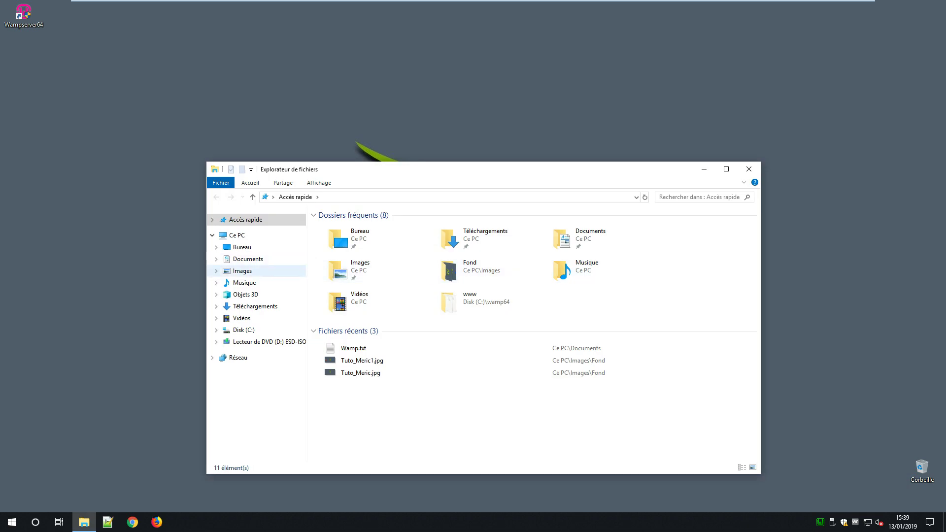
pyautogui.click(255, 306)
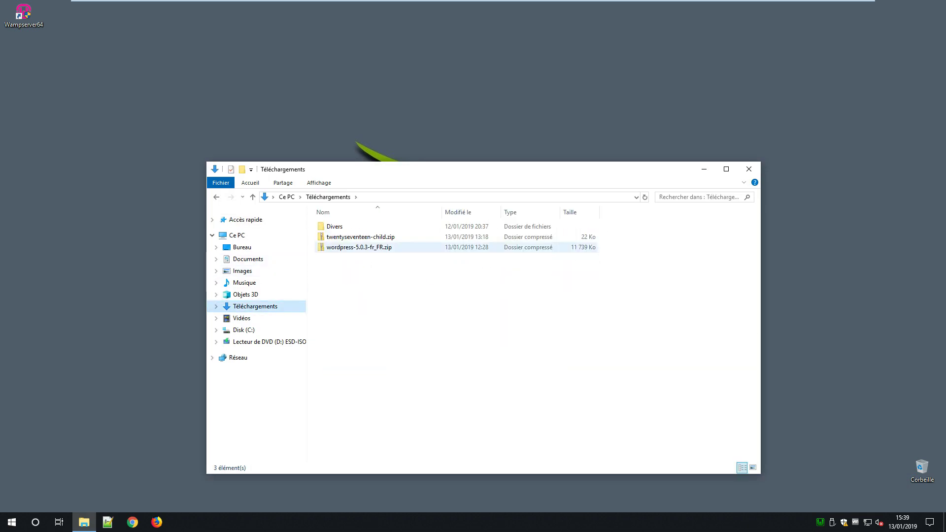
pyautogui.click(359, 247)
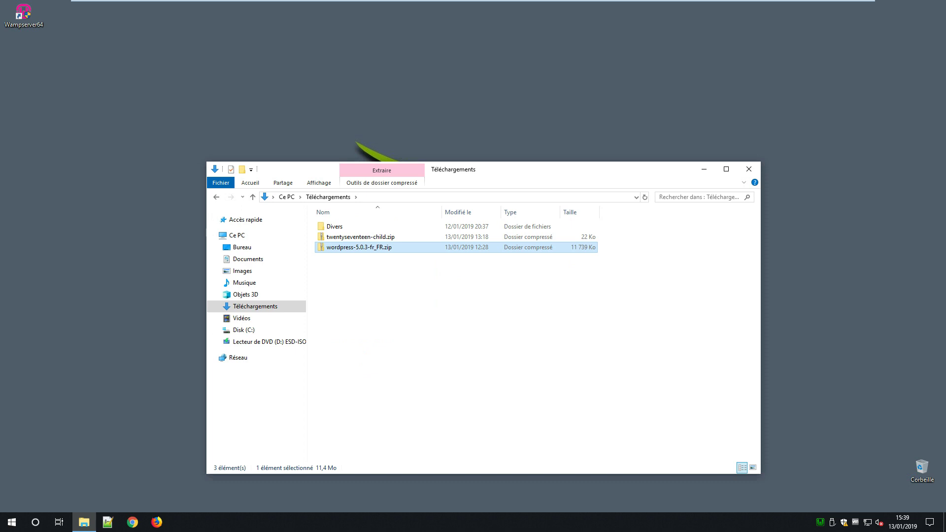
pyautogui.rightClick(348, 248)
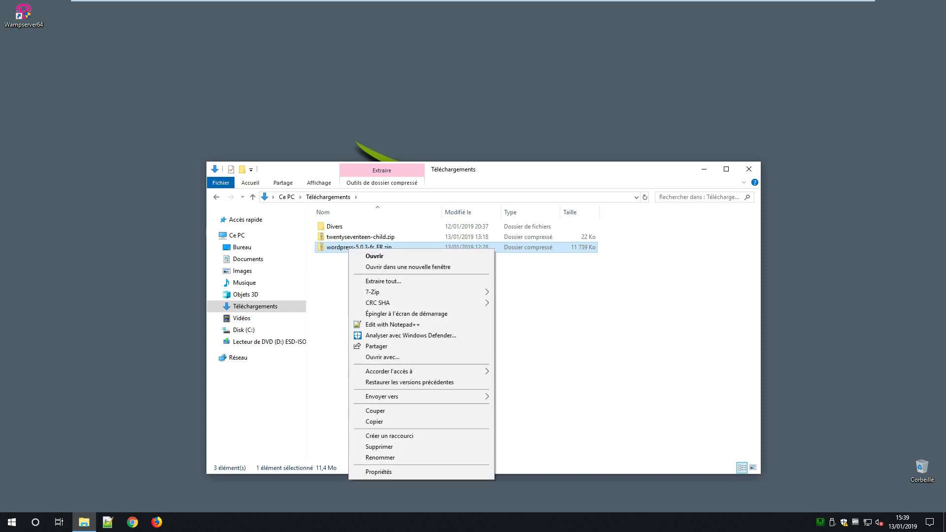
pyautogui.click(375, 422)
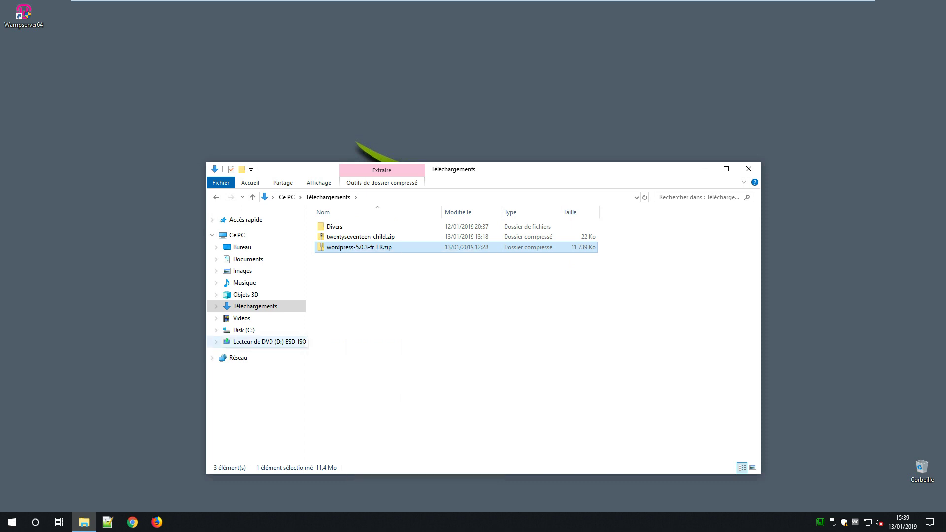
pyautogui.click(216, 329)
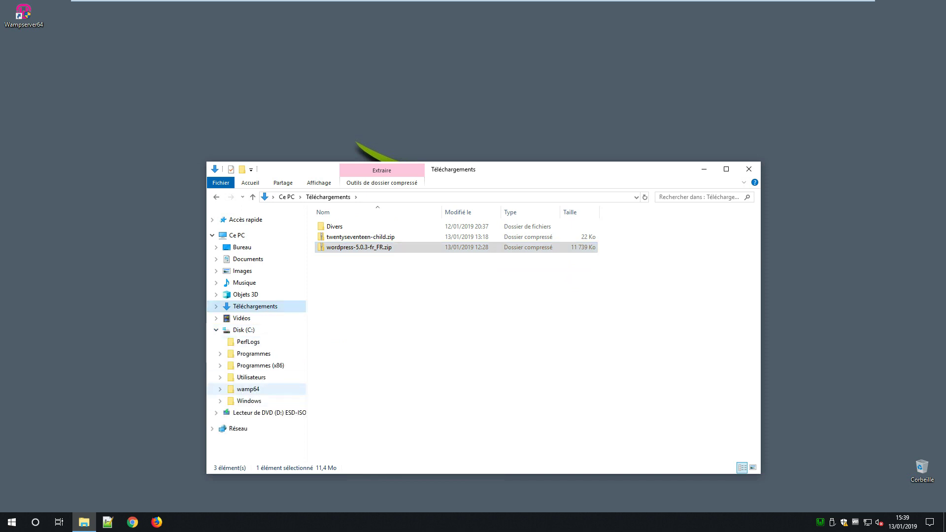
pyautogui.click(220, 389)
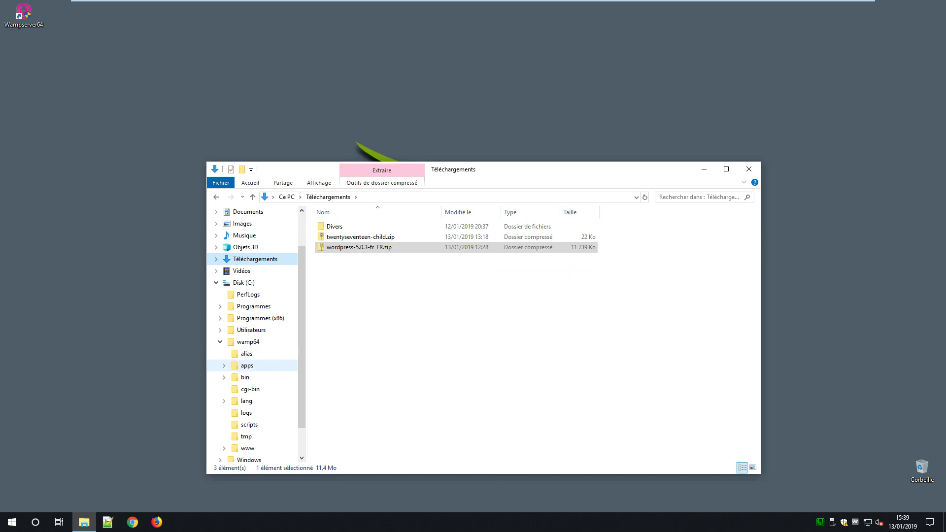
pyautogui.scroll(-2, 252, 389)
pyautogui.click(247, 424)
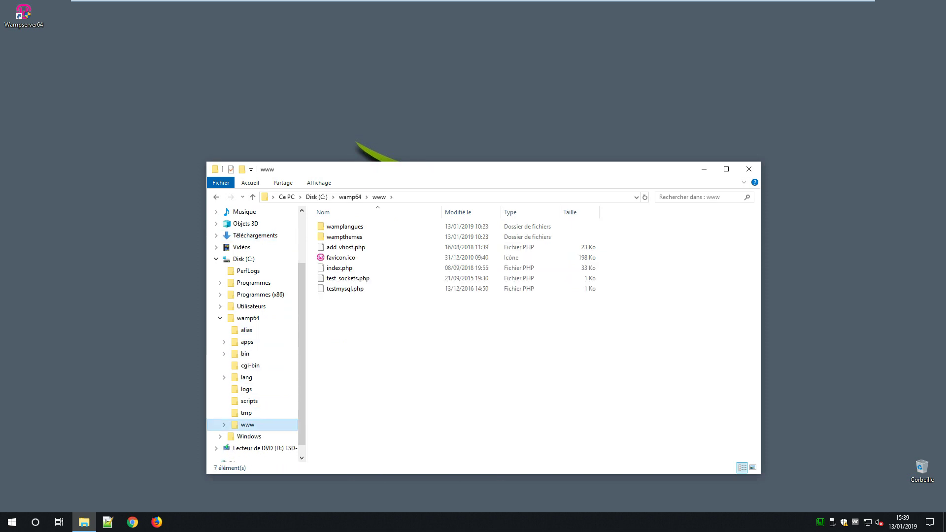
pyautogui.rightClick(393, 338)
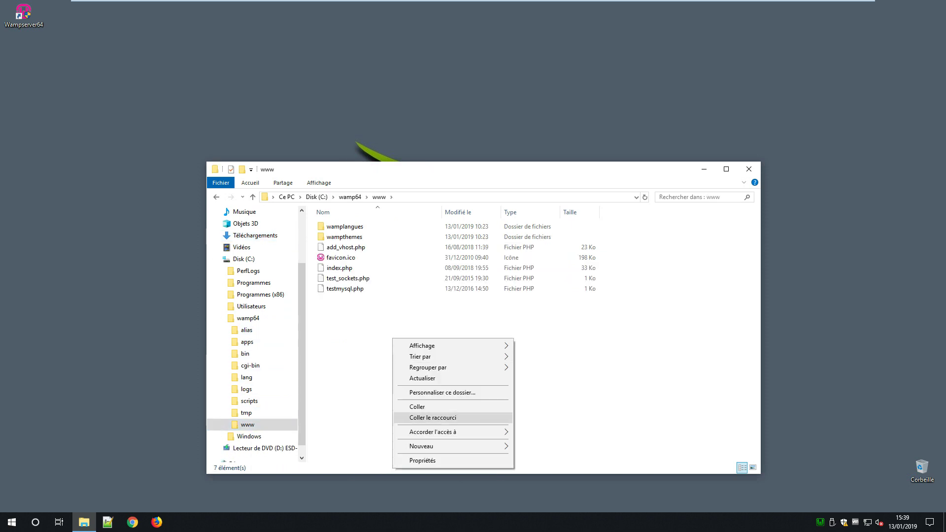
pyautogui.click(409, 407)
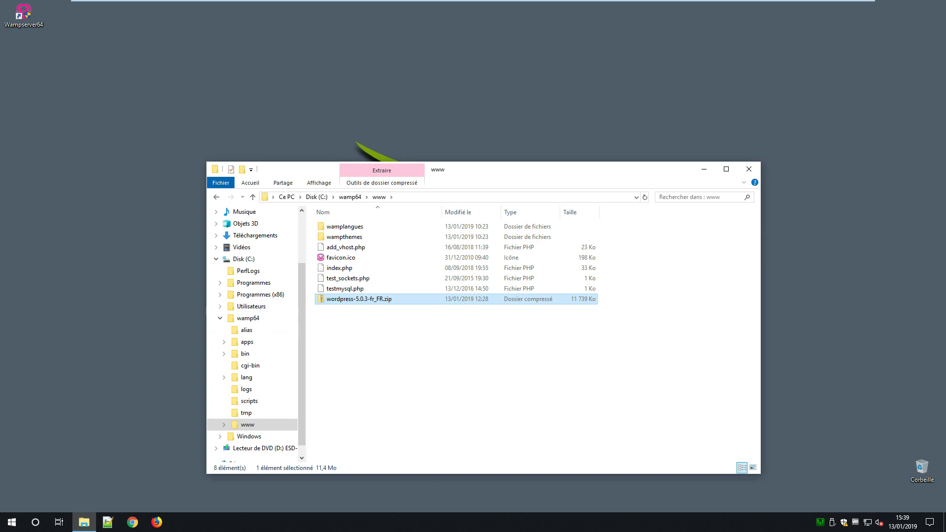
# Step: Extract wordpress-5.0.3-fr_FR.zip here with 7-Zip and select the resulting wordpress folder
pyautogui.rightClick(376, 299)
pyautogui.moveTo(444, 113)
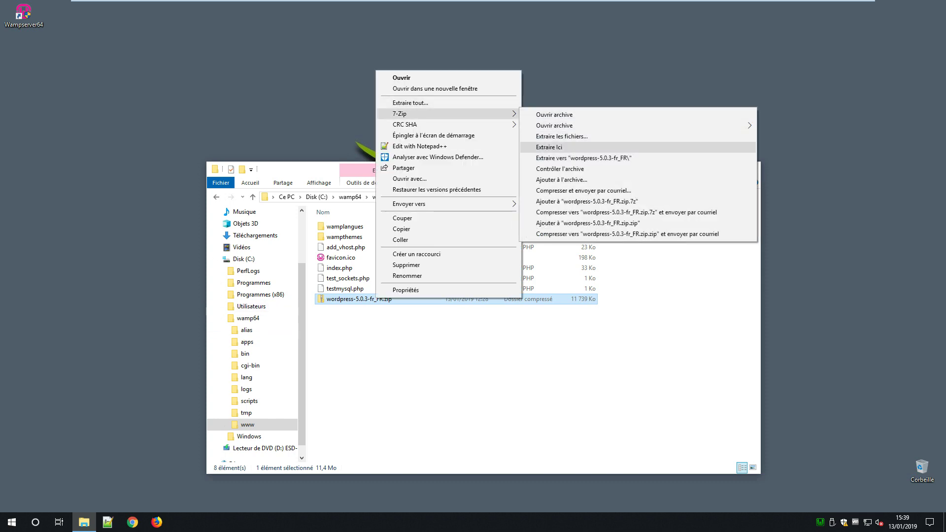
pyautogui.click(549, 146)
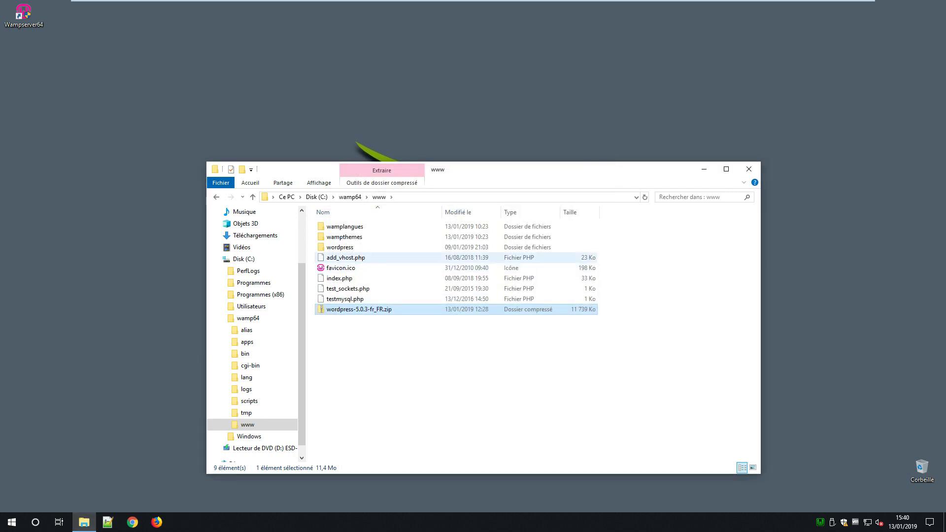
pyautogui.click(340, 247)
# Step: Rename the wordpress folder to demo01 and close File Explorer
pyautogui.rightClick(344, 248)
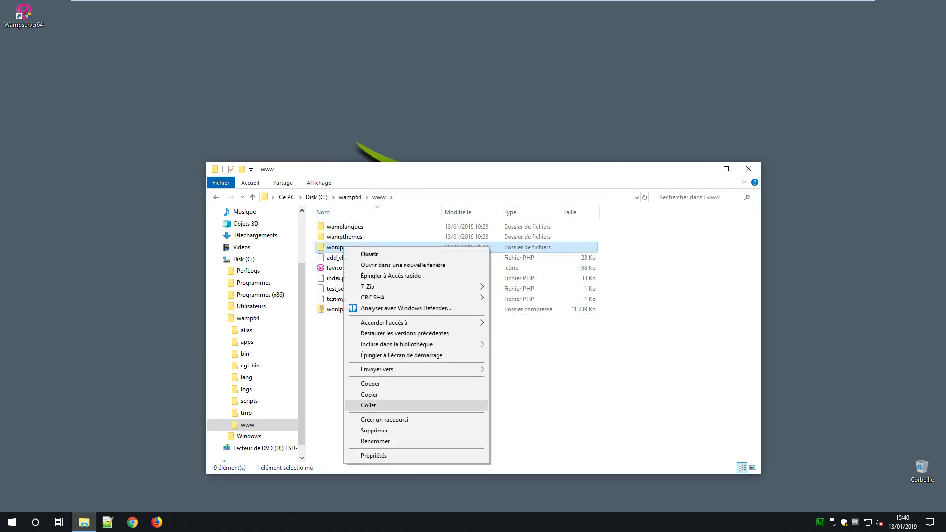
pyautogui.click(375, 441)
pyautogui.write('demo01')
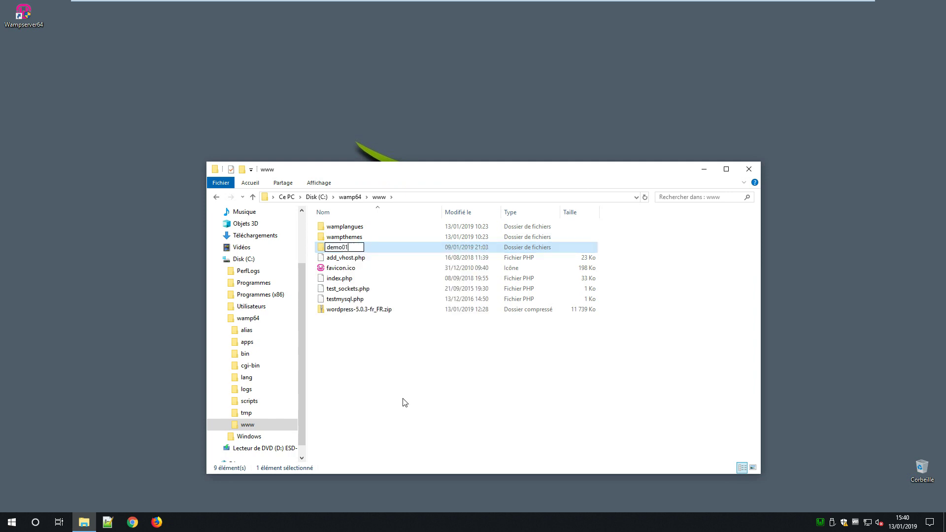
pyautogui.press('Return')
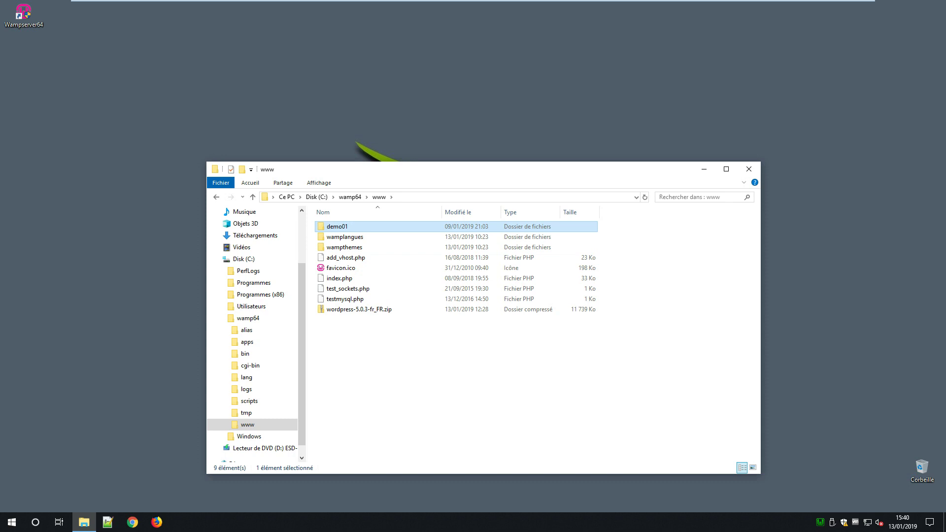
pyautogui.click(750, 169)
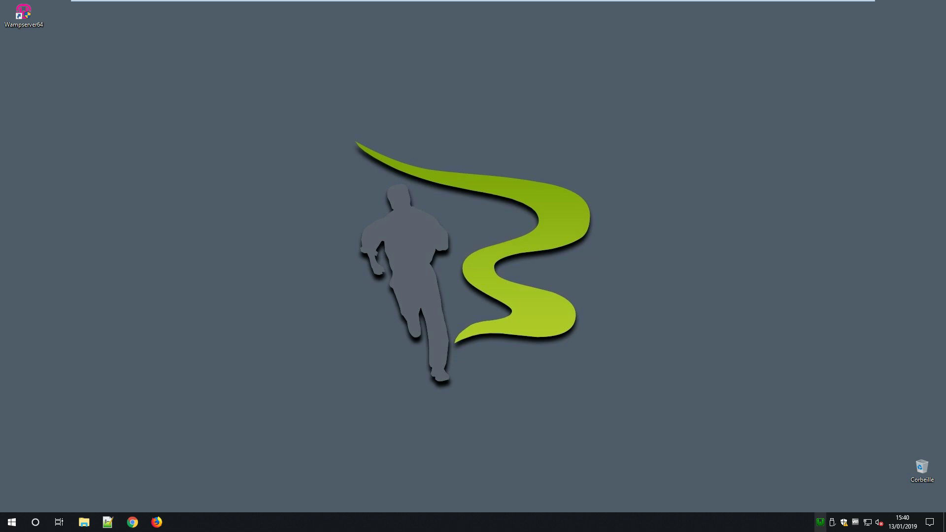
# Step: Launch phpMyAdmin from the Wampserver tray and log in as root
pyautogui.click(820, 521)
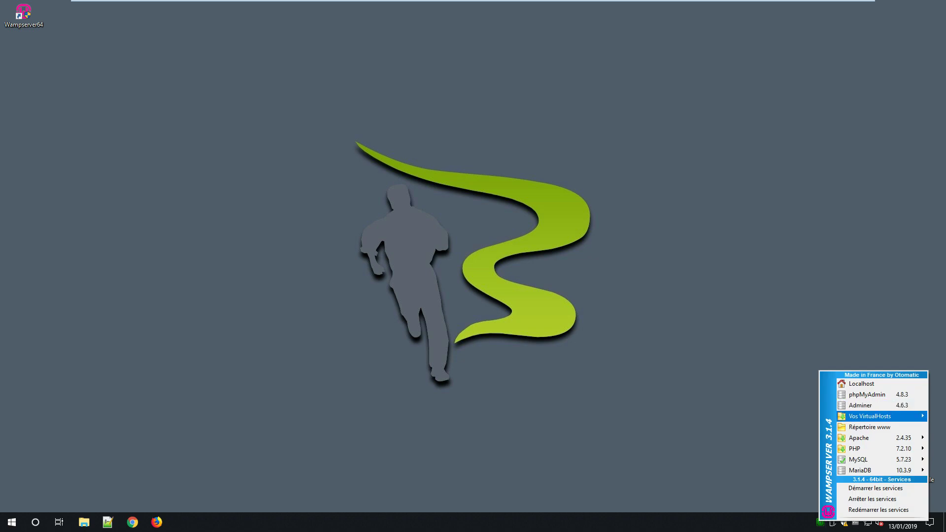
pyautogui.click(867, 394)
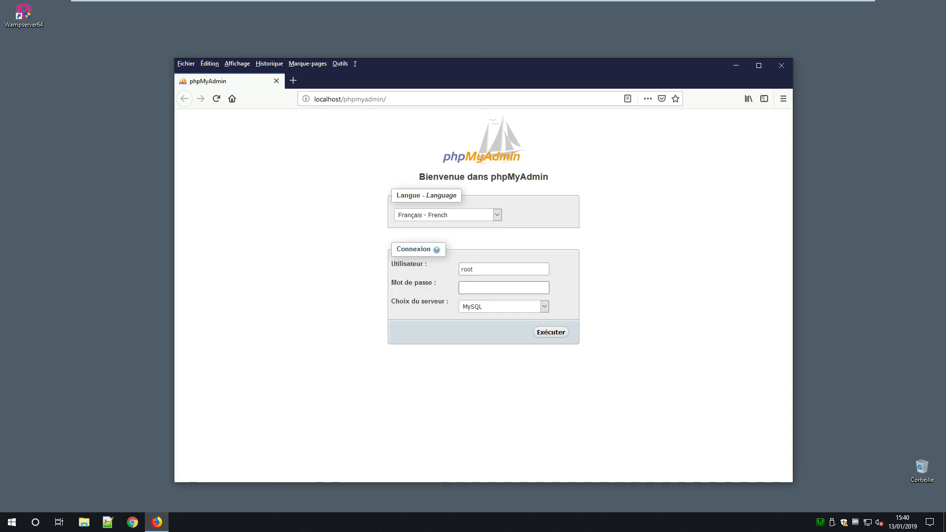
pyautogui.press('Return')
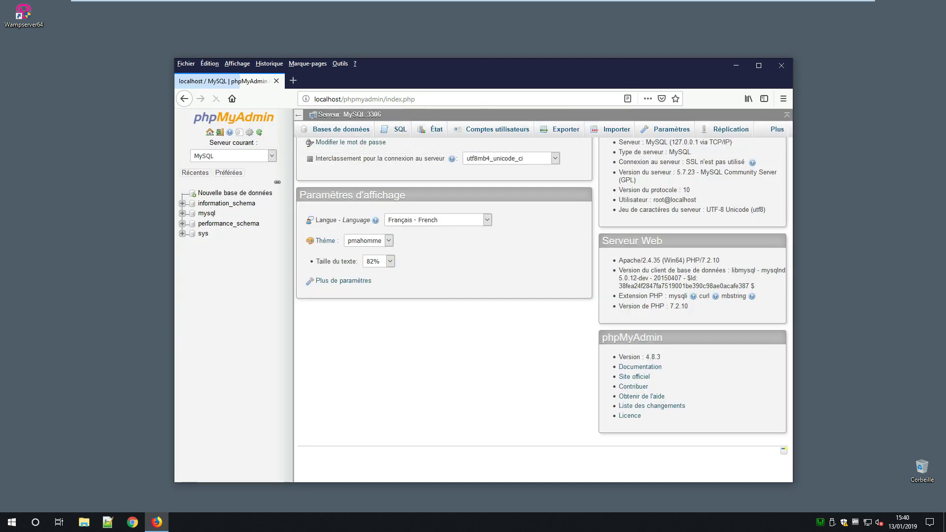
# Step: Create an empty database named demo01, then close the browser
pyautogui.click(341, 130)
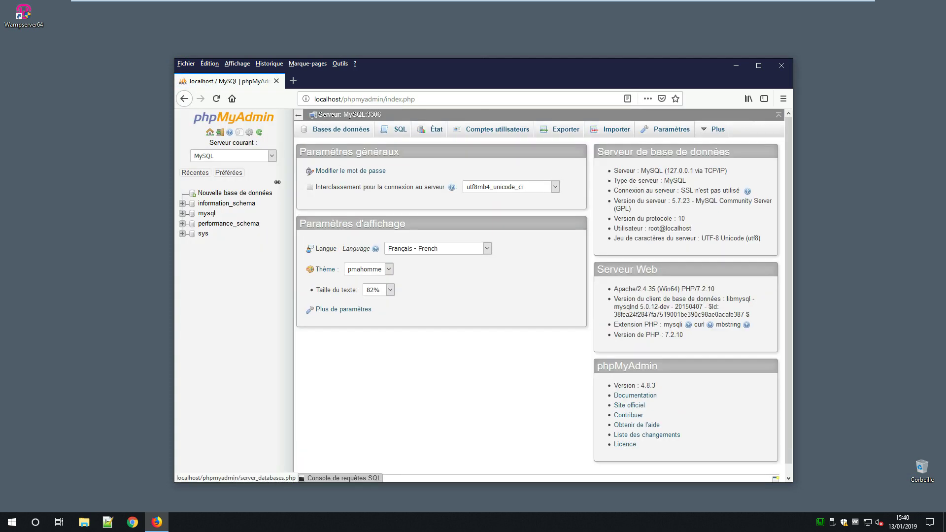
pyautogui.click(344, 208)
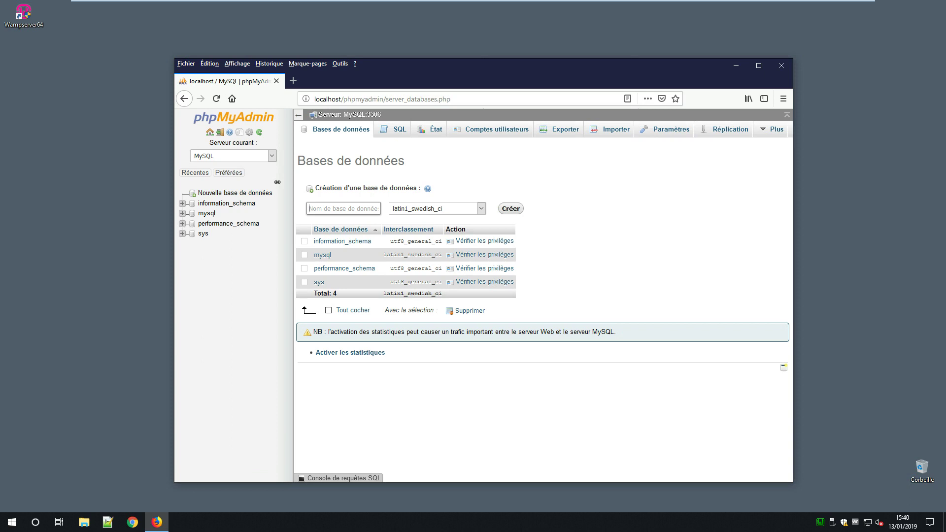
pyautogui.write('demo')
pyautogui.write('01')
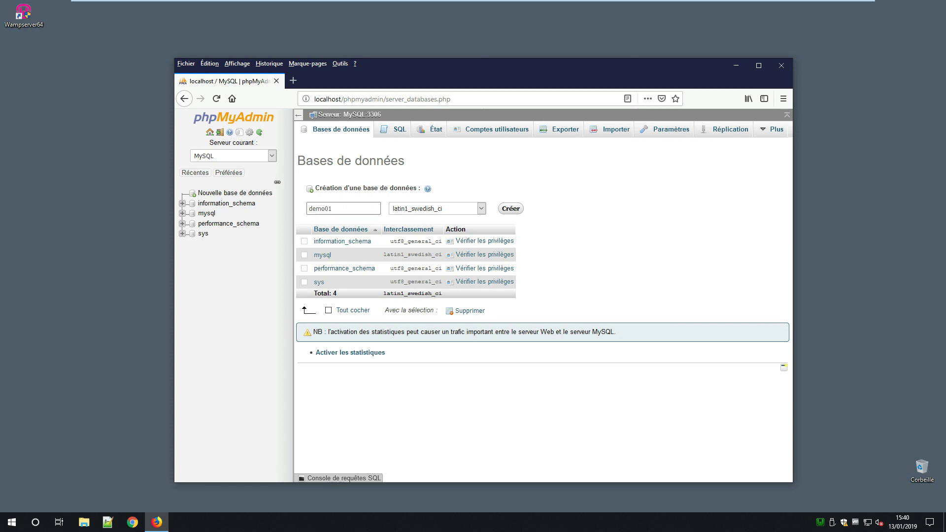
pyautogui.press('Return')
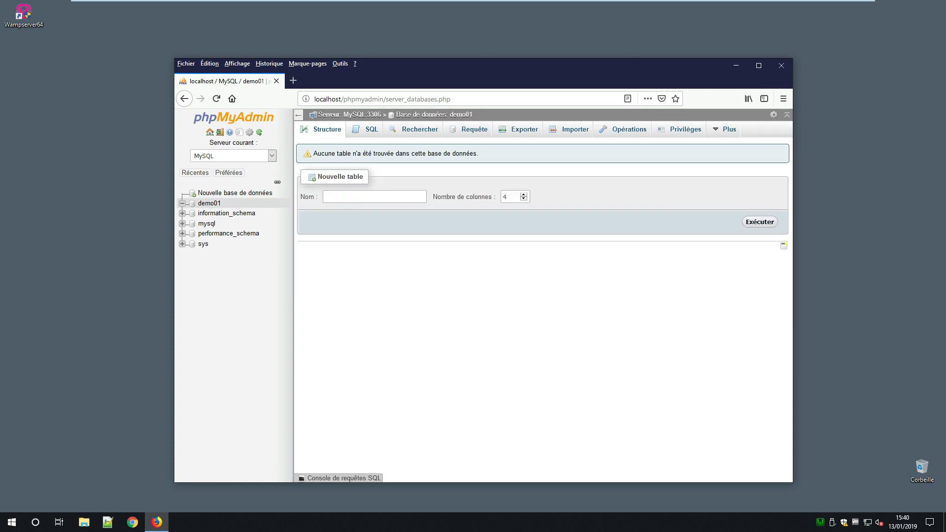
pyautogui.click(781, 66)
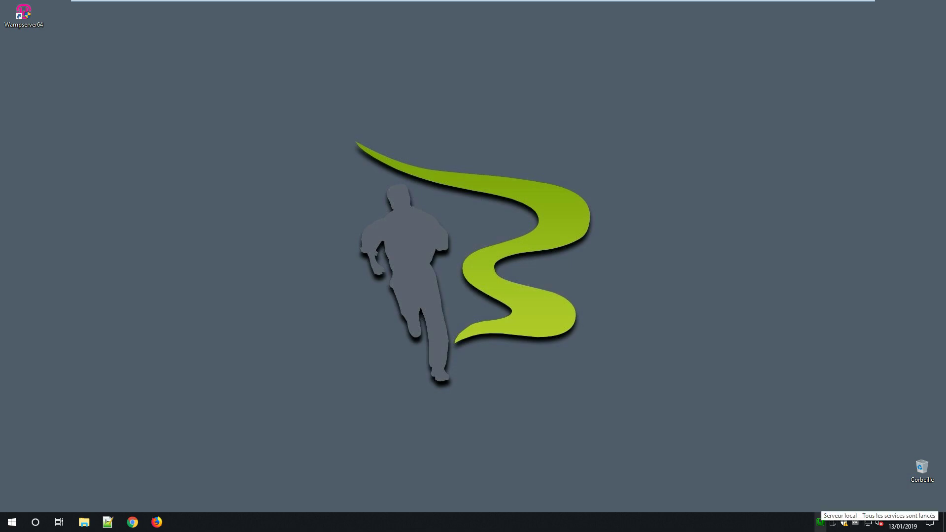
# Step: Open Localhost from the WampServer menu and load localhost/demo01 to reach WordPress setup
pyautogui.click(820, 521)
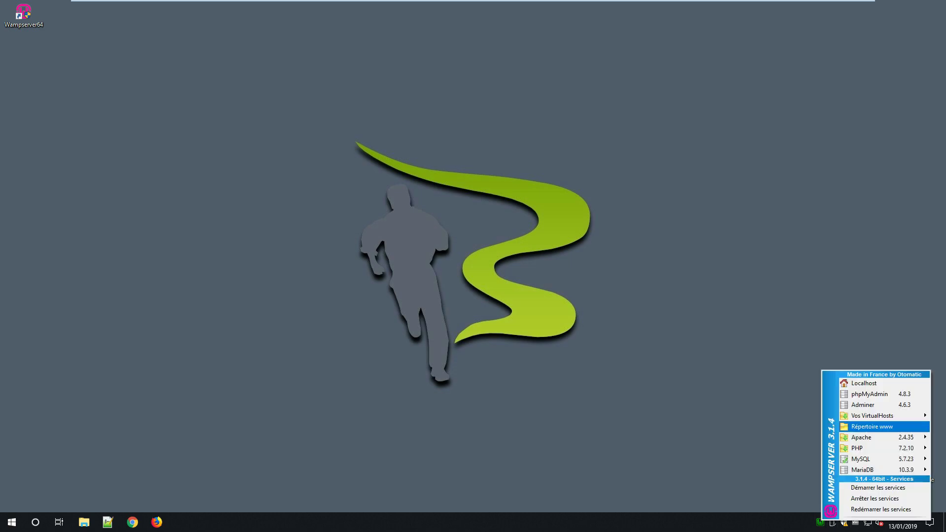
pyautogui.click(863, 384)
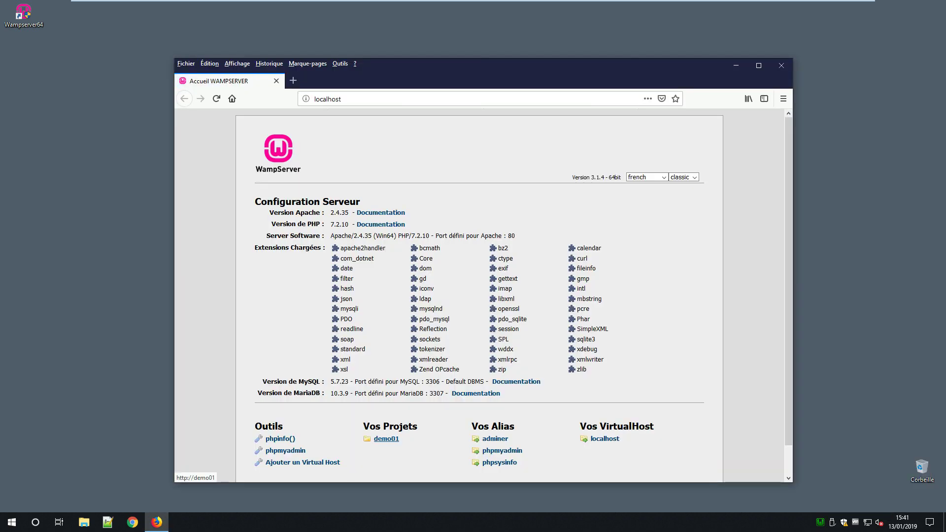
pyautogui.click(444, 99)
pyautogui.press('End')
pyautogui.write('/')
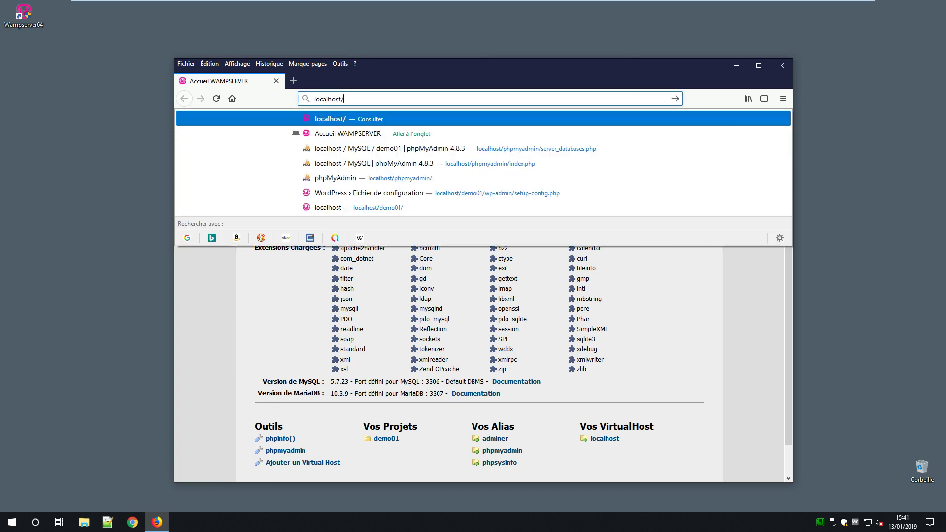
pyautogui.write('demo')
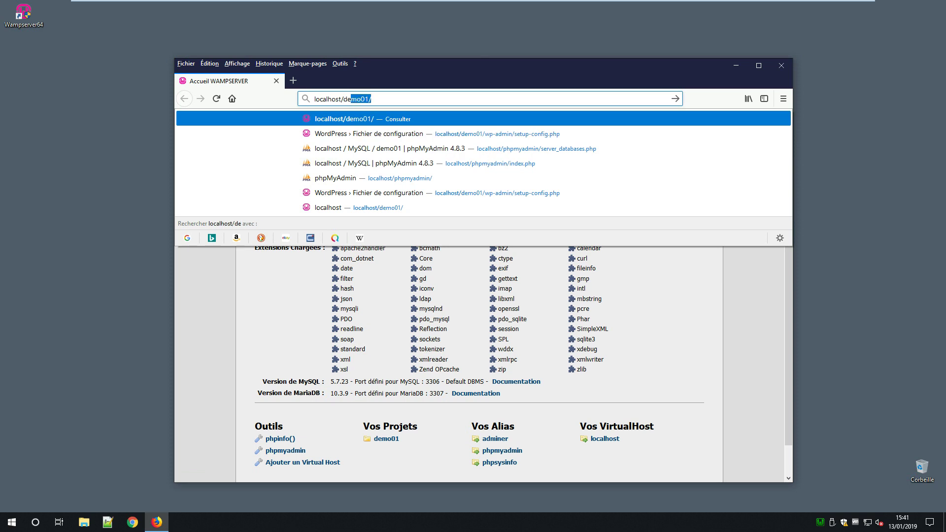
pyautogui.write('01')
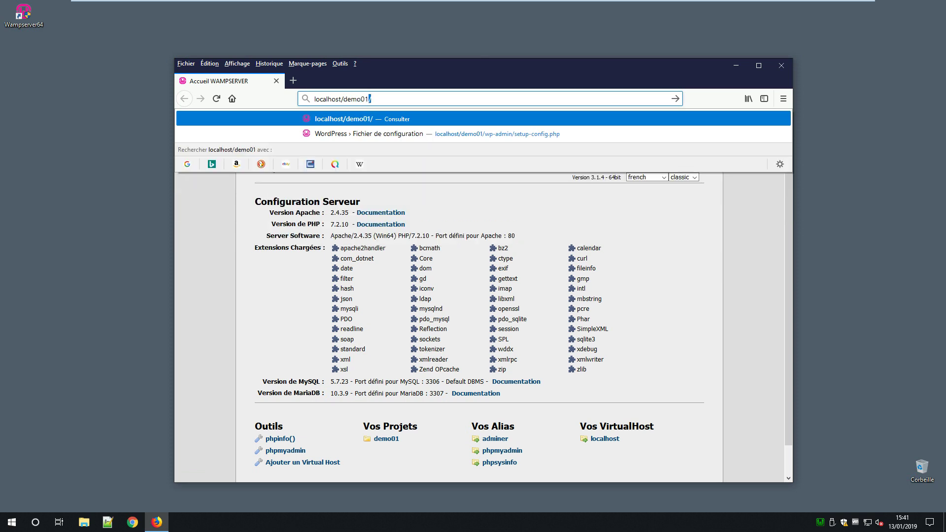
pyautogui.press('Return')
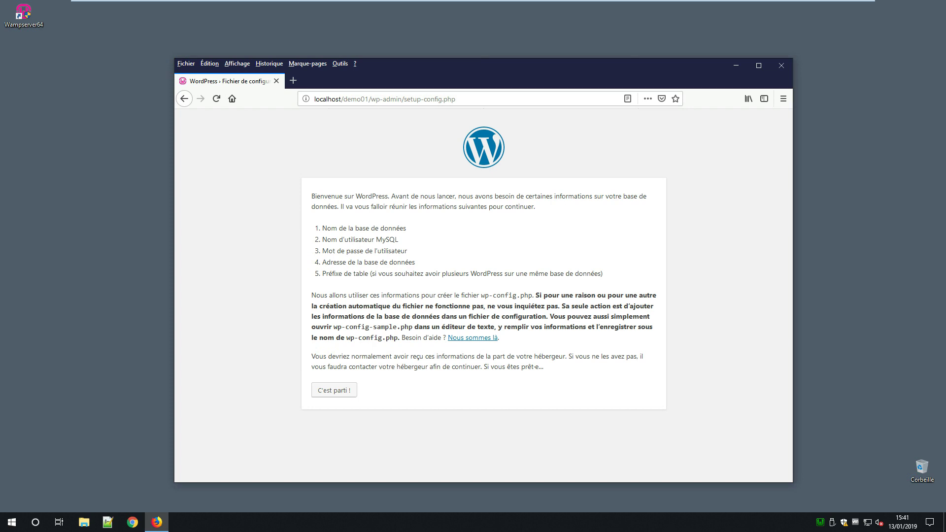
# Step: Connect WordPress to database demo01 as root with empty password and prefix rf_, then launch installation
pyautogui.click(334, 390)
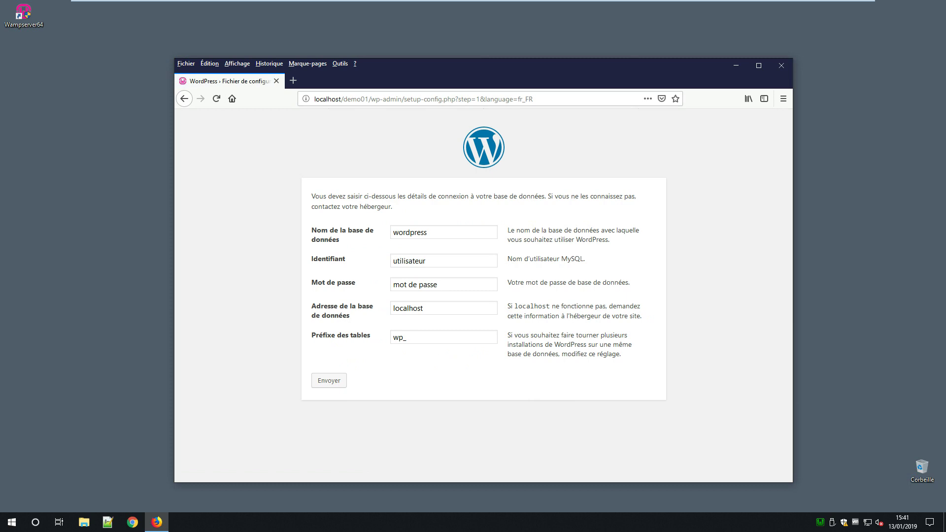
pyautogui.doubleClick(426, 232)
pyautogui.write('demo01')
pyautogui.press('Tab')
pyautogui.write('root')
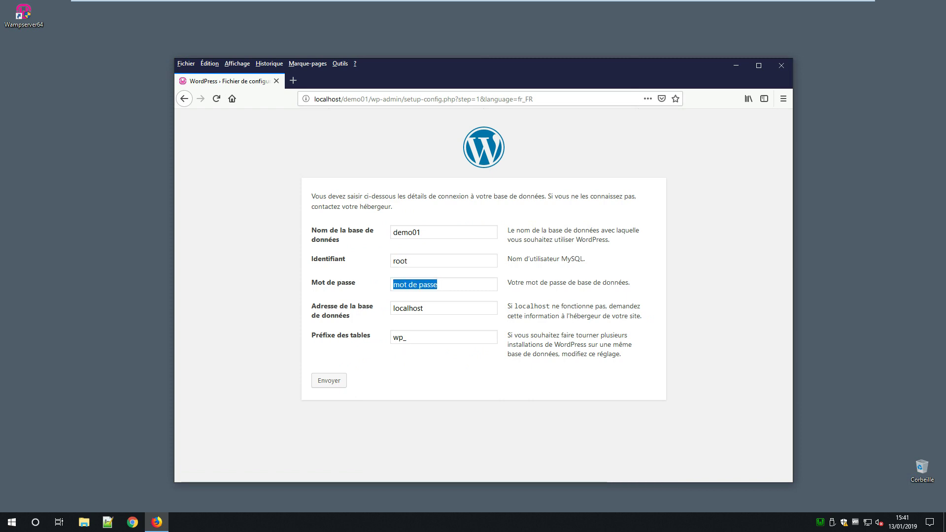
pyautogui.press('BackSpace')
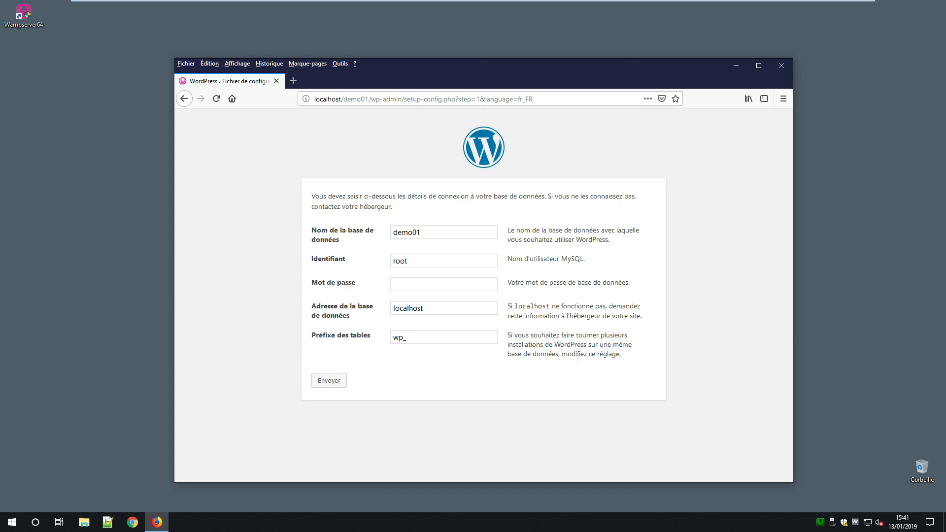
pyautogui.press('BackSpace')
pyautogui.press('BackSpace')
pyautogui.write('rf')
pyautogui.click(329, 381)
pyautogui.click(345, 230)
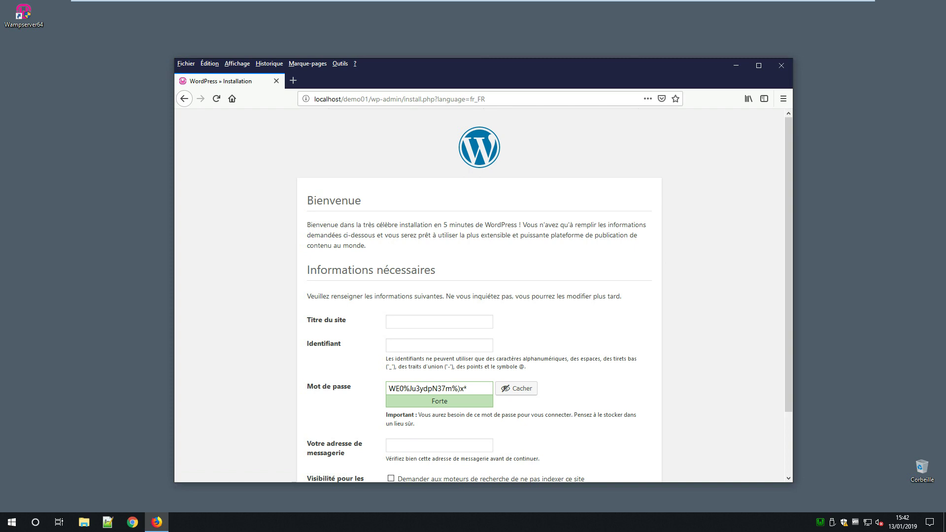
# Step: Enter site title 'Demo 01', username admin and a short weak password
pyautogui.write('Demo 0')
pyautogui.write('1')
pyautogui.write('admin')
pyautogui.moveTo(385, 414); pyautogui.dragTo(439, 398)
pyautogui.click(442, 389)
pyautogui.hotkey('ctrl', 'a')
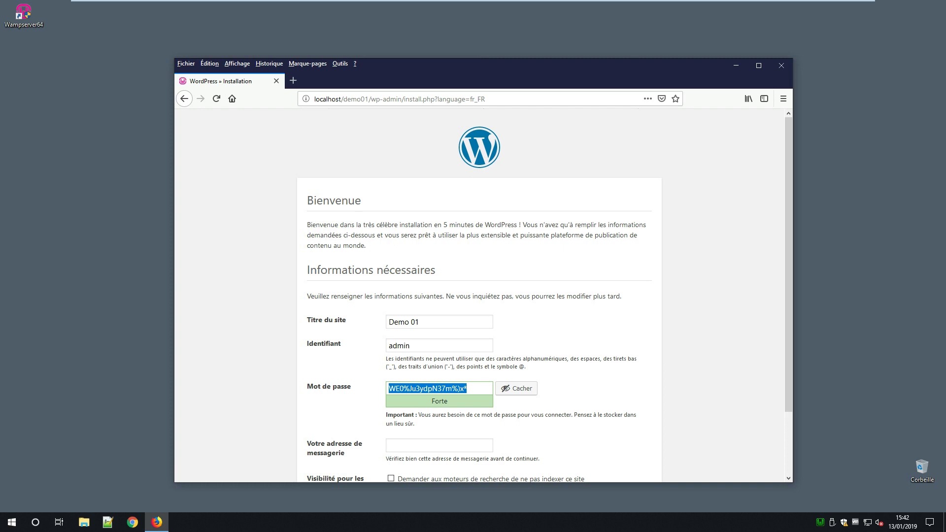
pyautogui.write('azerty')
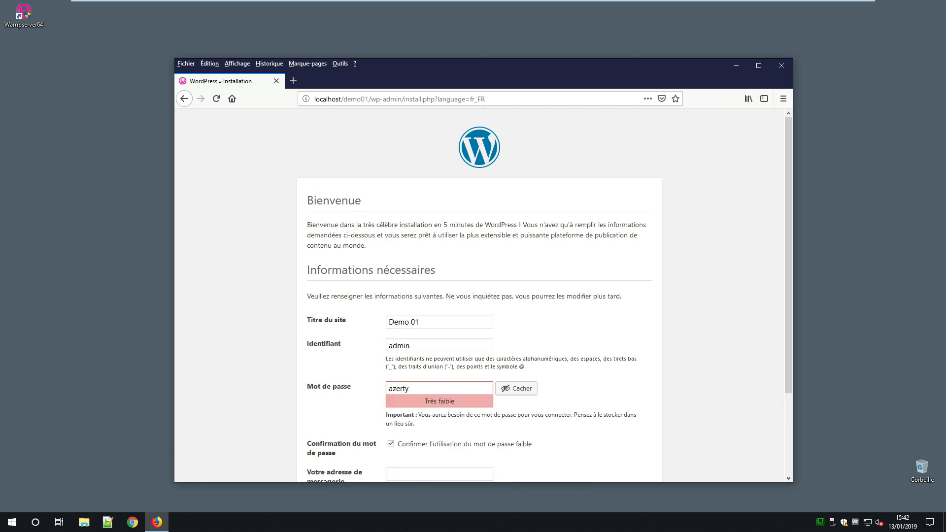
# Step: Enter the admin e-mail address, discourage search engines, and install WordPress
pyautogui.scroll(-3, 483, 296)
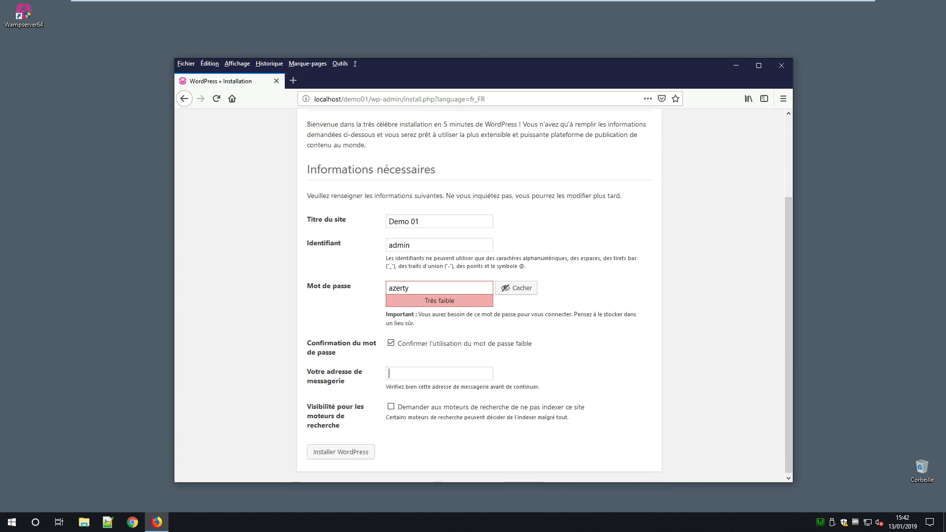
pyautogui.click(419, 373)
pyautogui.press('Tab')
pyautogui.press('space')
pyautogui.press('Tab')
pyautogui.press('Return')
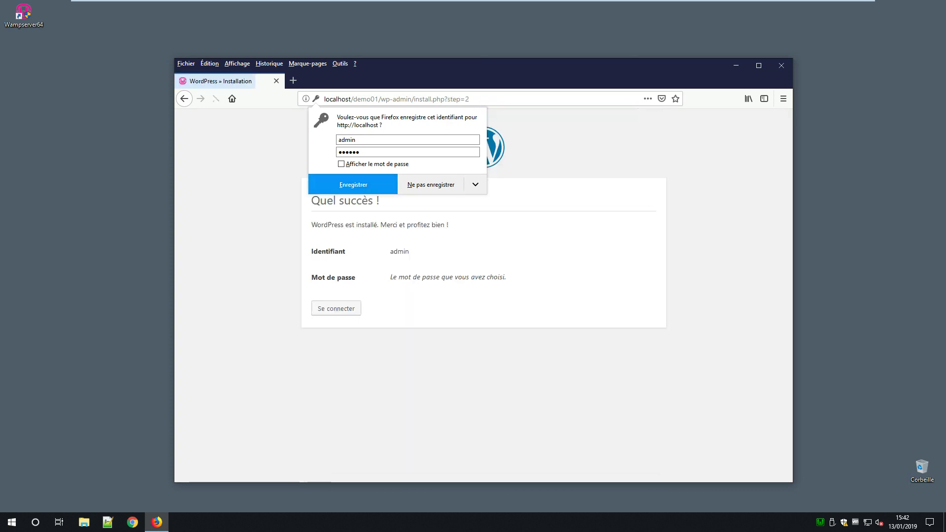
# Step: Save the login in Firefox and log in as admin with 'Se souvenir de moi' ticked
pyautogui.press('Return')
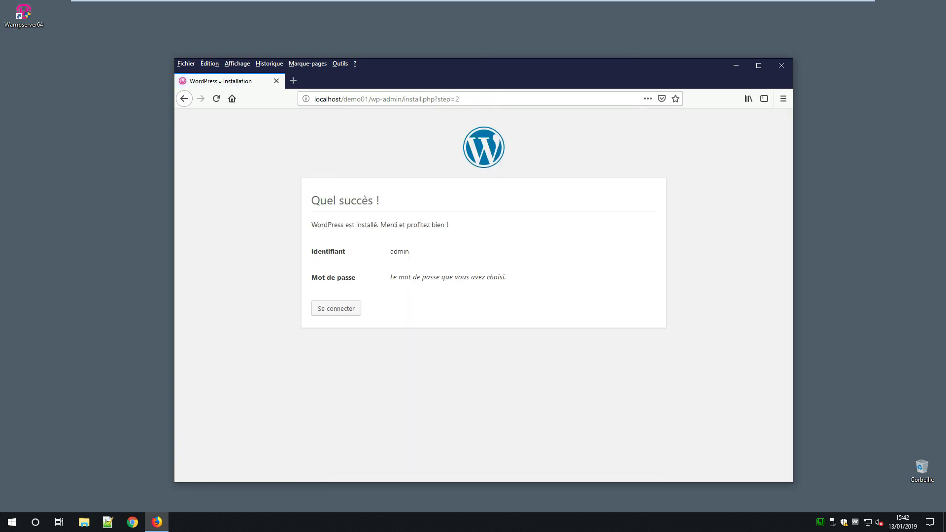
pyautogui.press('Tab')
pyautogui.press('Return')
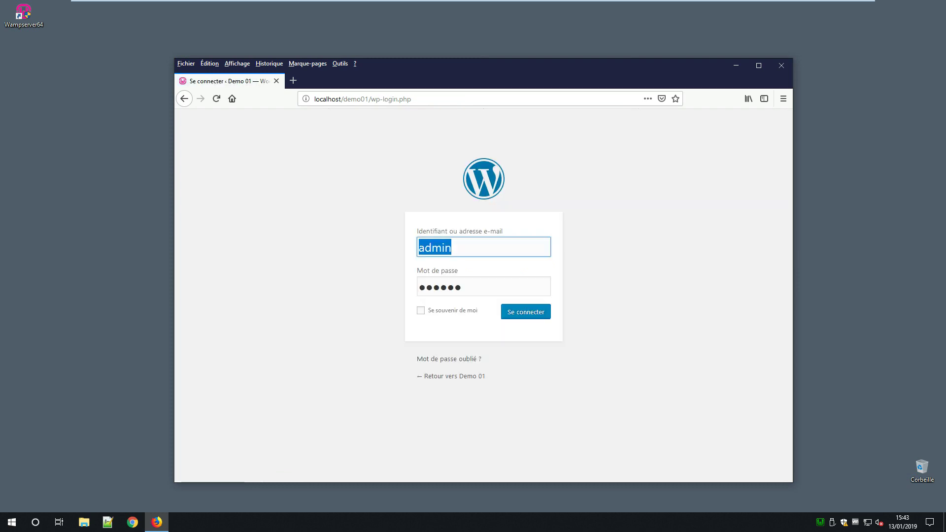
pyautogui.press('Tab')
pyautogui.write('azerty')
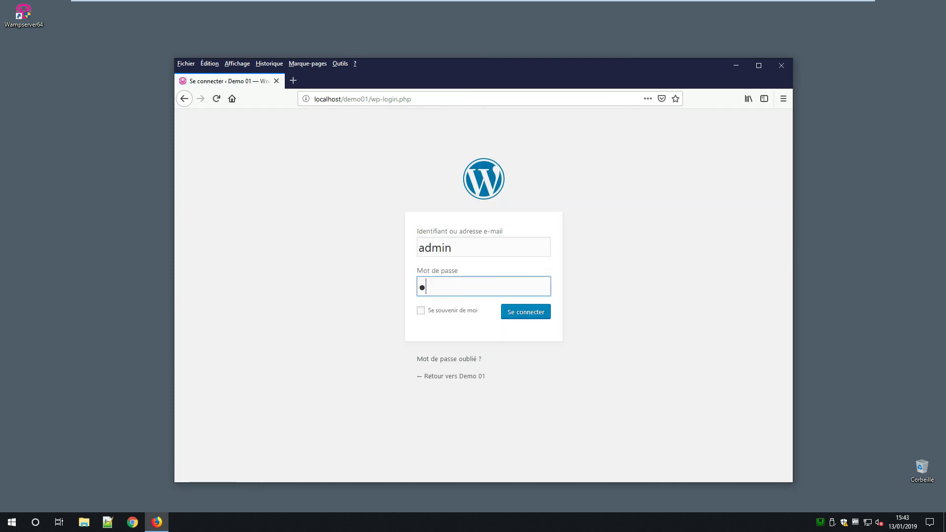
pyautogui.press('Tab')
pyautogui.press('space')
pyautogui.press('Tab')
pyautogui.press('Return')
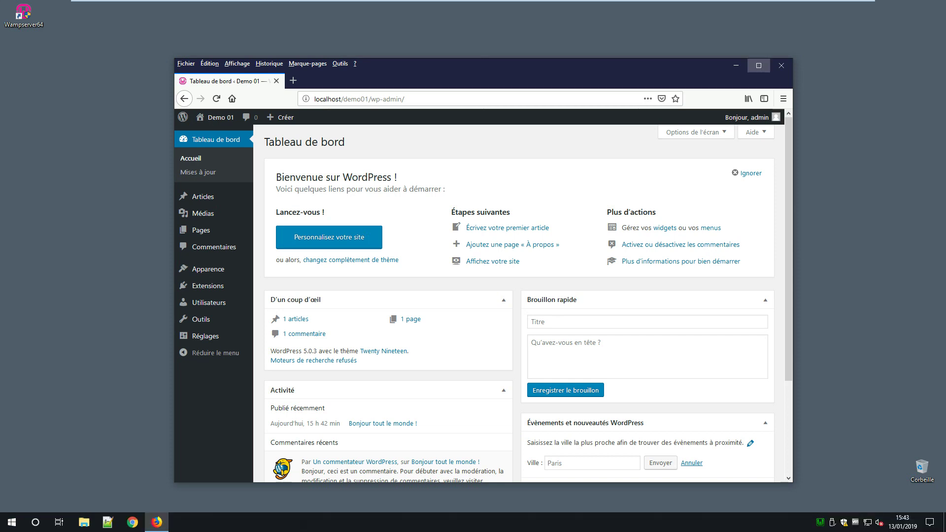
# Step: Maximize Firefox and go to Apparence > Thèmes in the admin sidebar
pyautogui.click(759, 65)
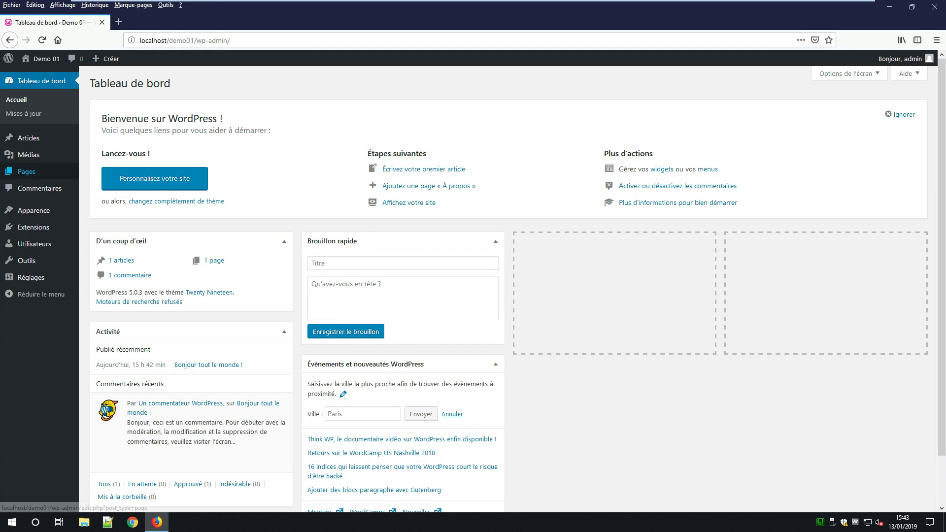
pyautogui.moveTo(34, 211)
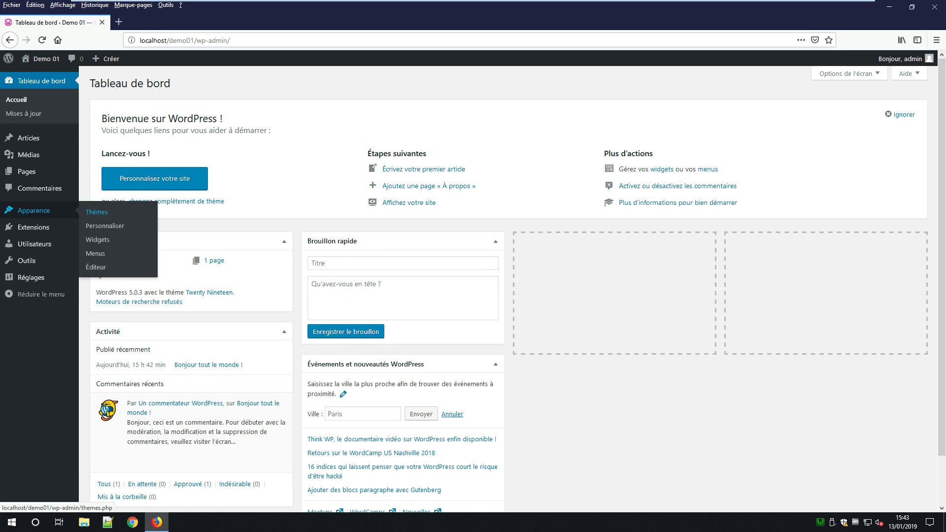
pyautogui.click(97, 212)
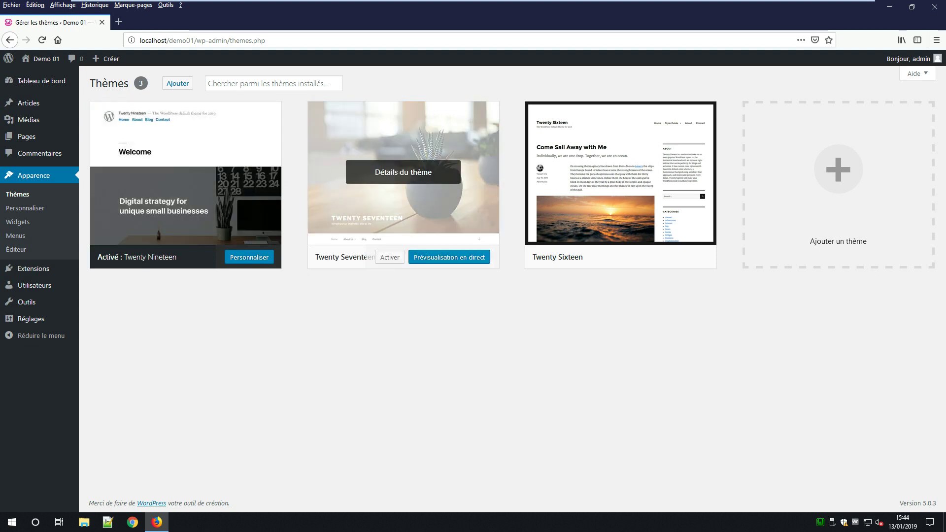
# Step: Activate Twenty Seventeen, then upload twentyseventeen-child.zip from Téléchargements as a new theme
pyautogui.click(390, 257)
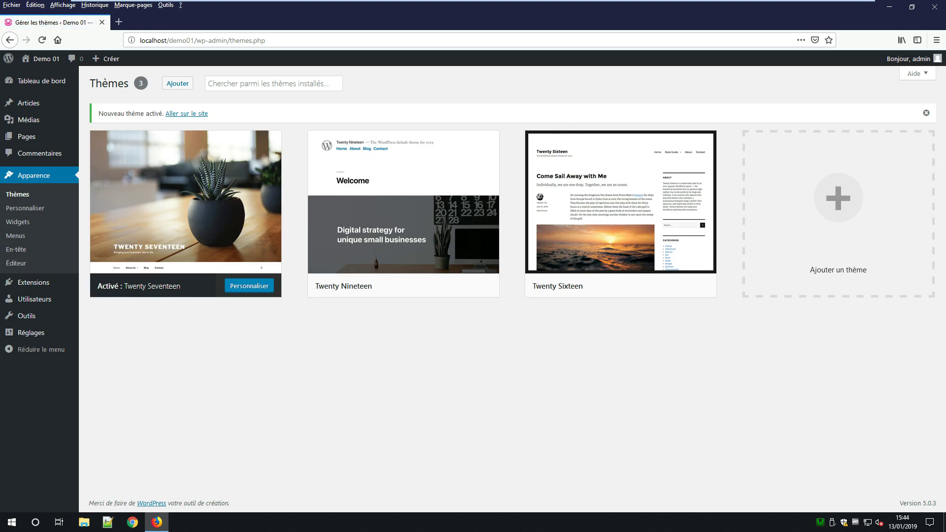
pyautogui.click(177, 84)
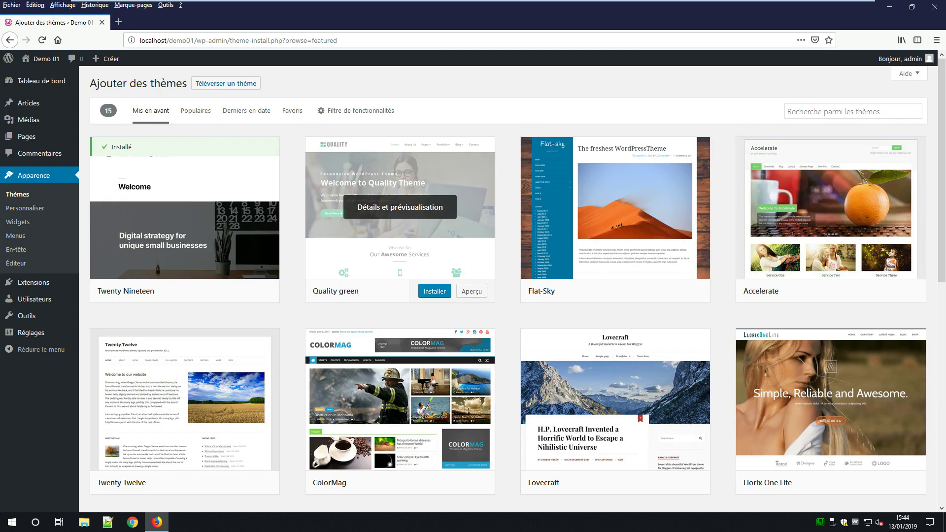
pyautogui.click(226, 84)
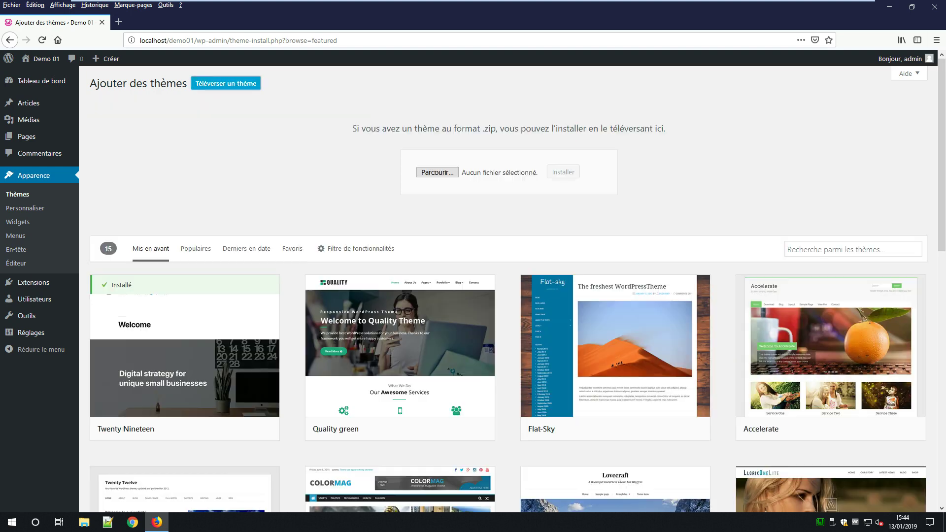
pyautogui.click(437, 172)
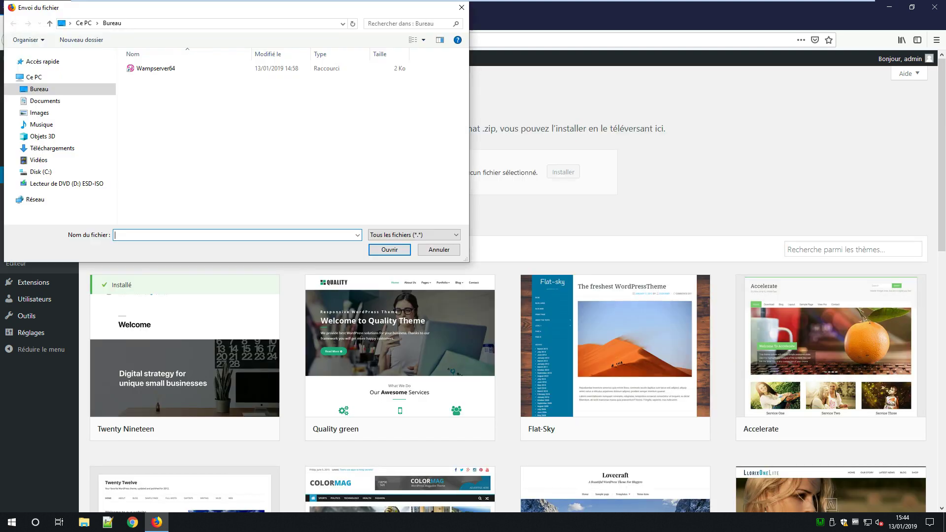
pyautogui.click(52, 148)
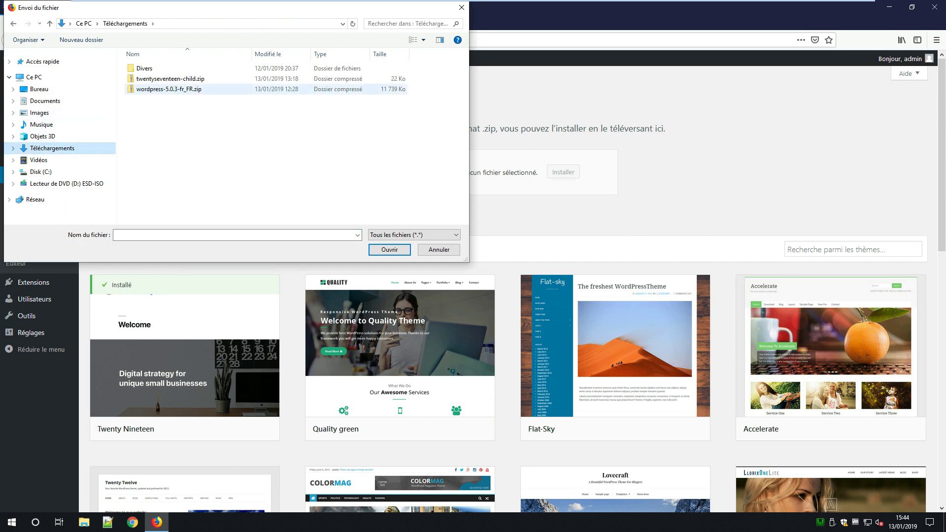
pyautogui.click(170, 79)
pyautogui.click(390, 249)
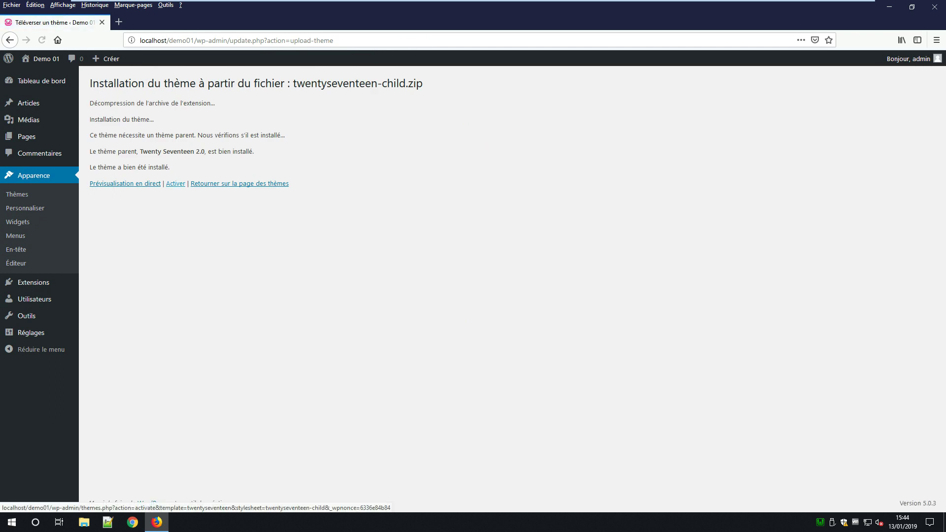
# Step: Activate the freshly installed Twenty Seventeen Child theme
pyautogui.click(176, 184)
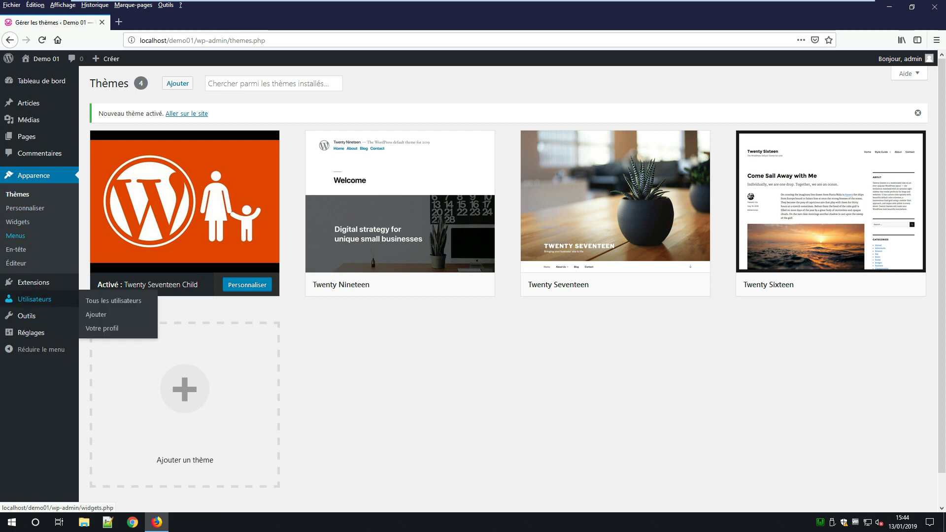
# Step: Find and install Contact Form 7, then search the plugin directory for 'elementor'
pyautogui.click(95, 296)
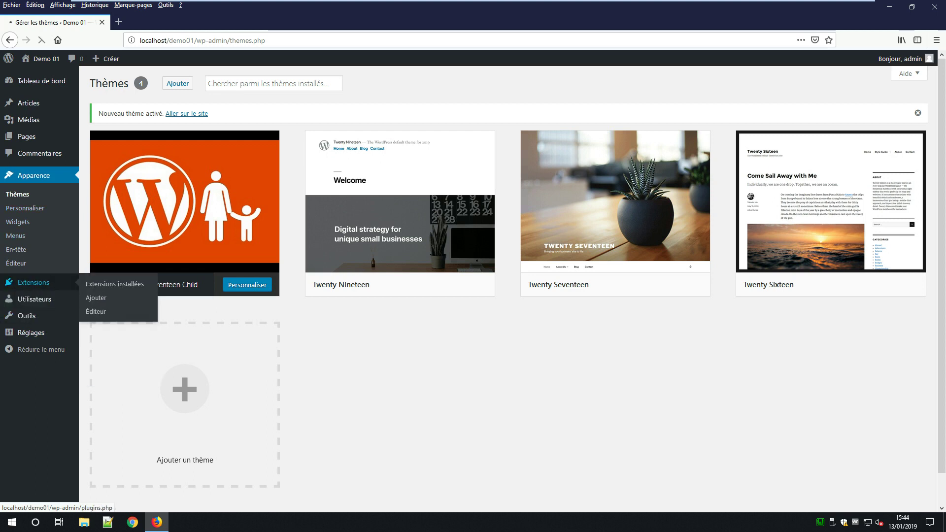
pyautogui.write('c')
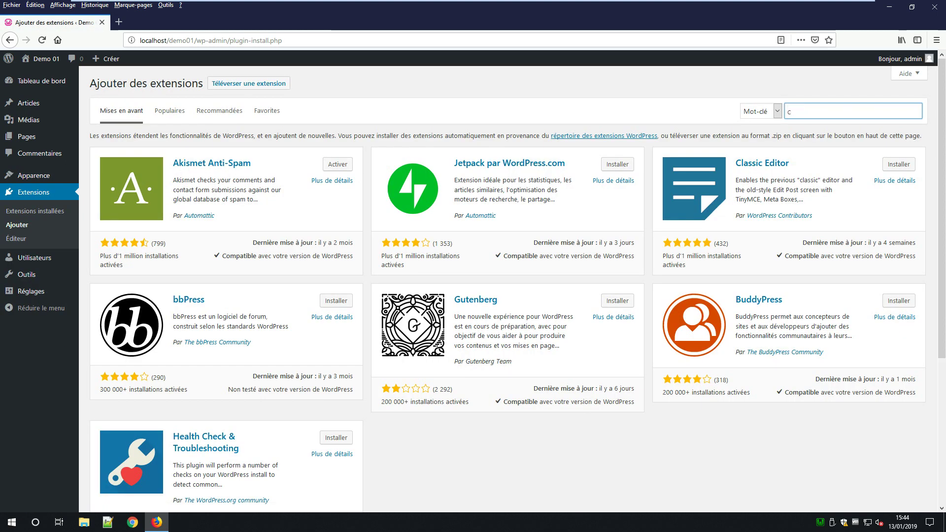
pyautogui.write('ontact form ')
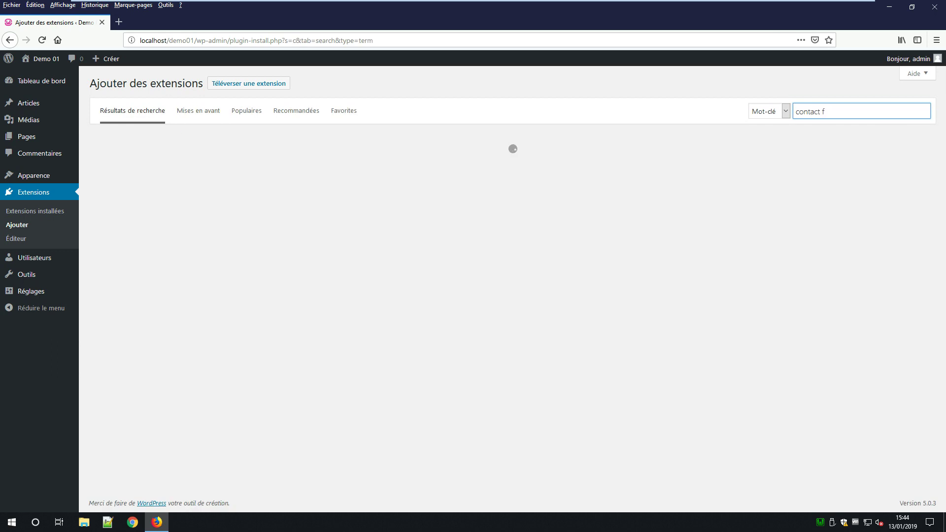
pyautogui.write('7')
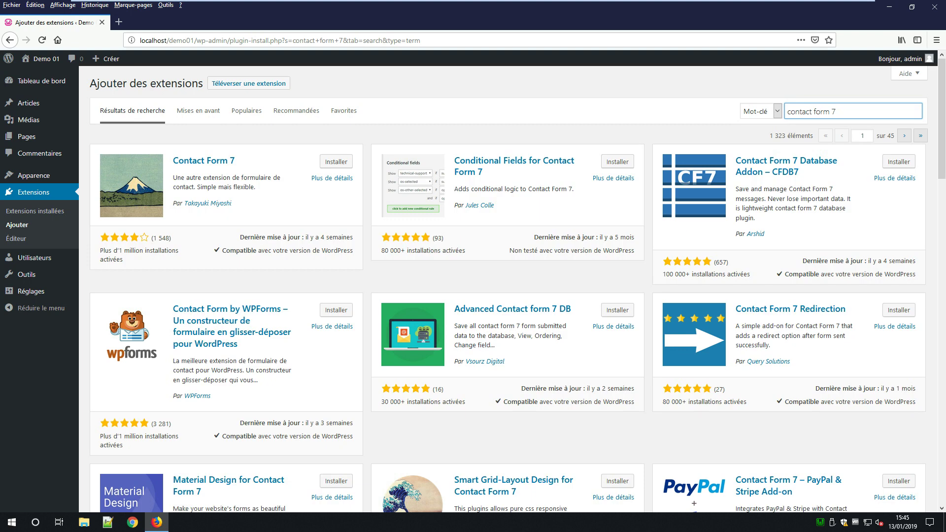
pyautogui.click(336, 162)
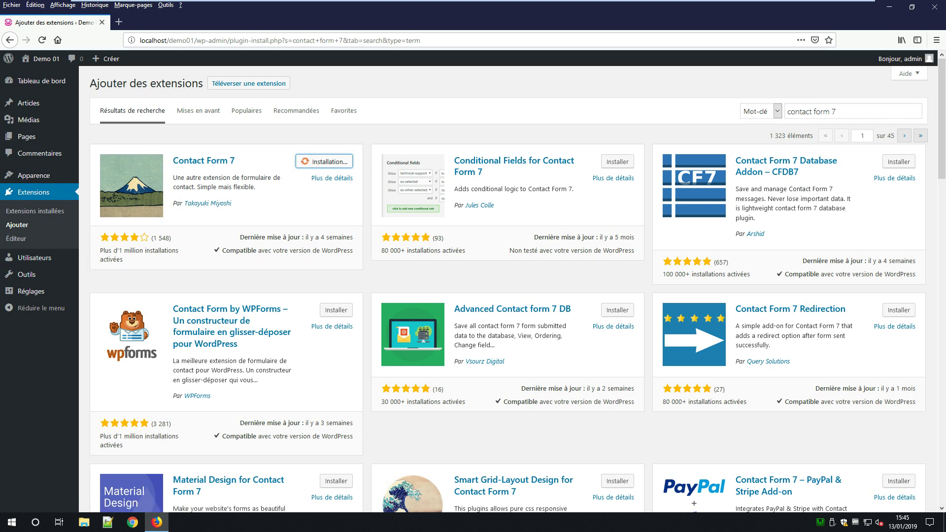
pyautogui.moveTo(838, 112); pyautogui.dragTo(787, 111)
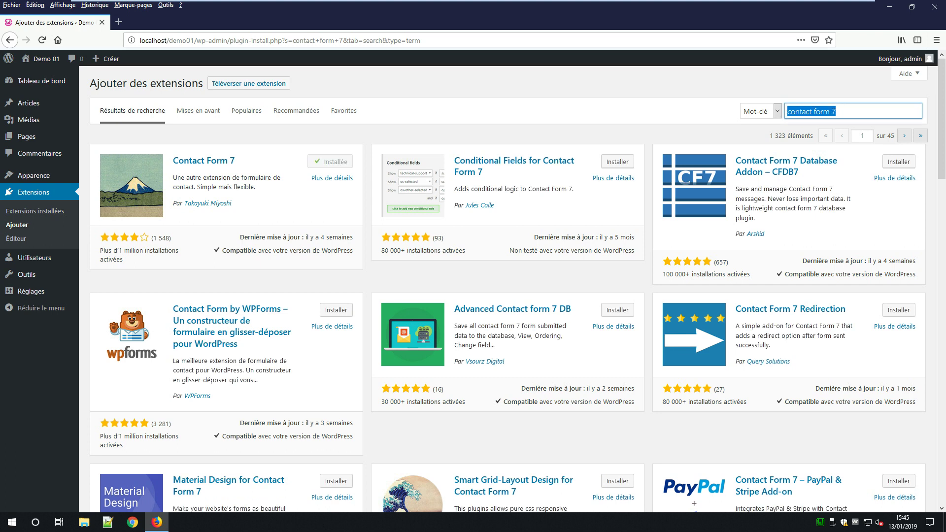
pyautogui.write('elementor')
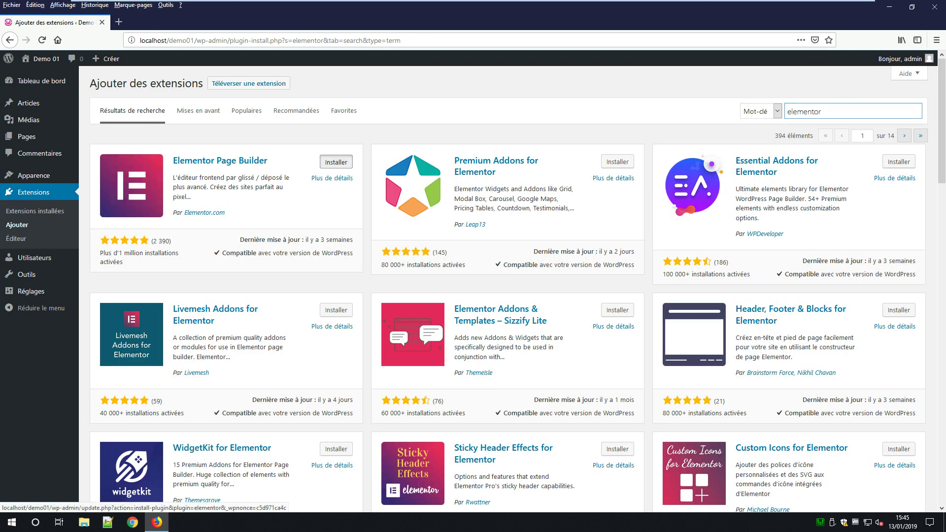
# Step: Install Elementor Page Builder, then search plugins for 'essential addons for elementor'
pyautogui.click(337, 162)
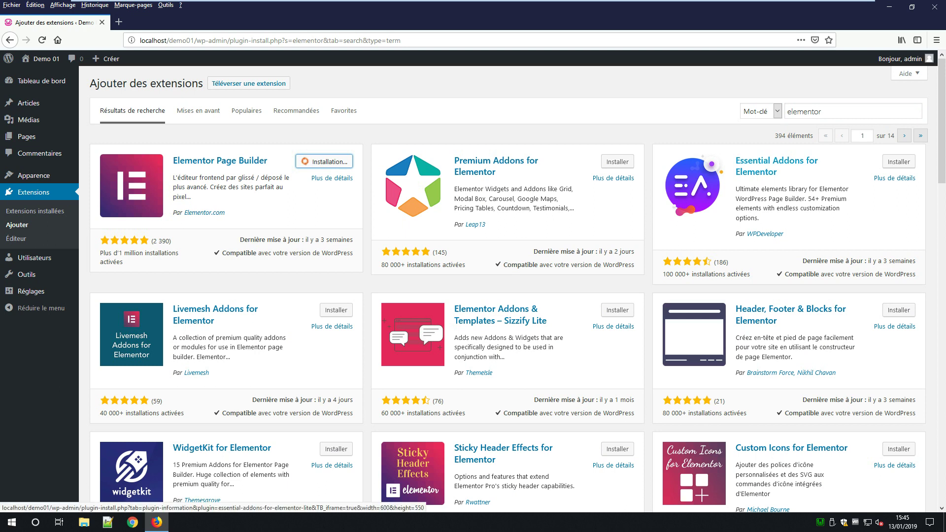
pyautogui.doubleClick(804, 112)
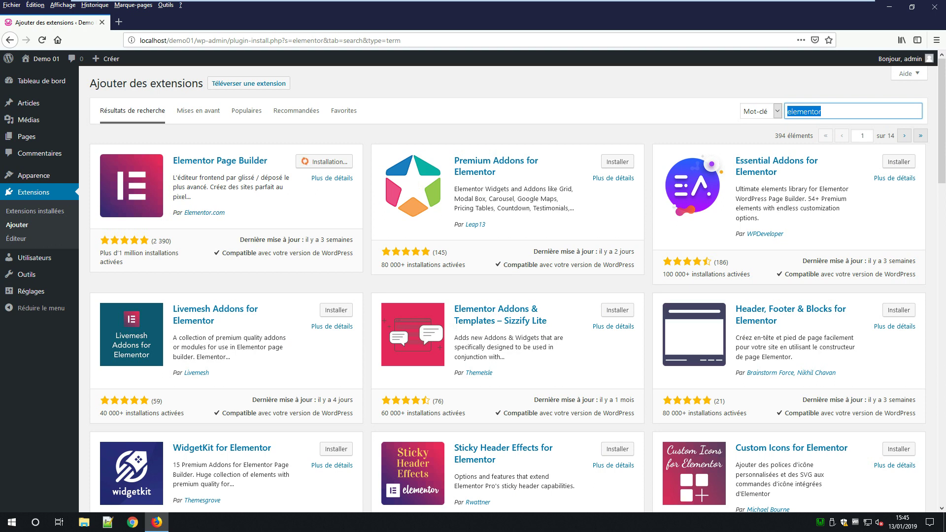
pyautogui.write('essentiel')
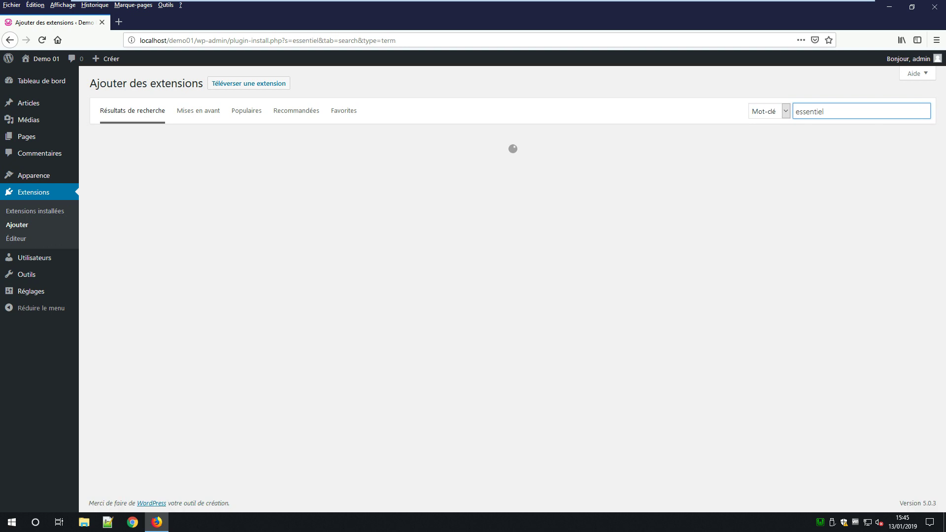
pyautogui.write(' addon')
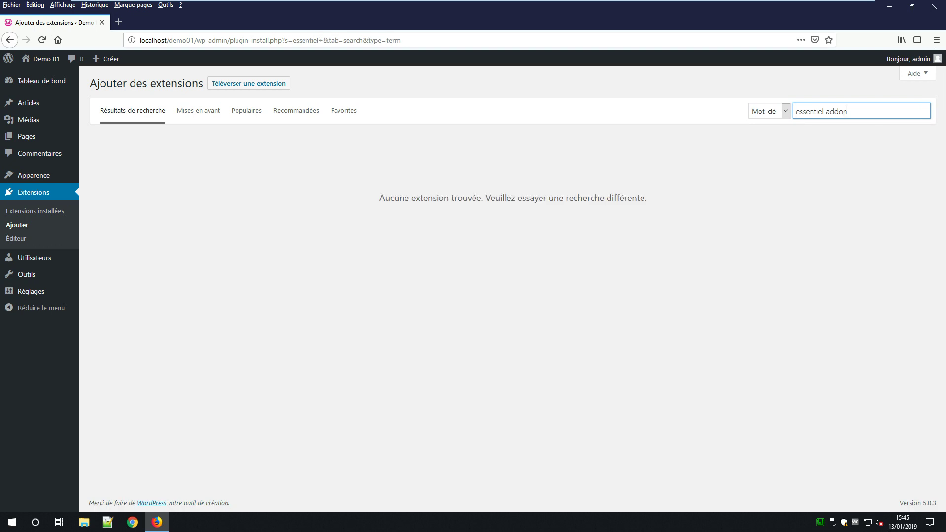
pyautogui.write('s f')
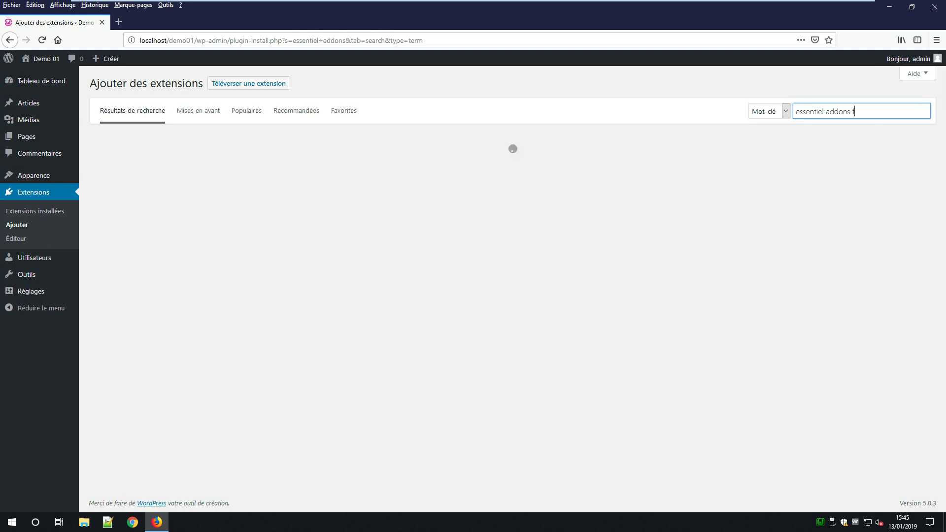
pyautogui.write('or elementor')
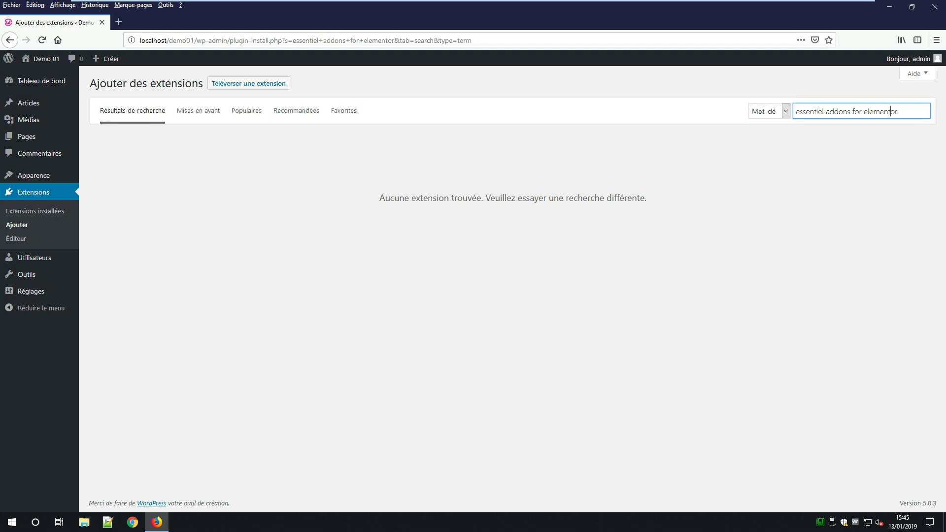
pyautogui.press('BackSpace')
pyautogui.write('a')
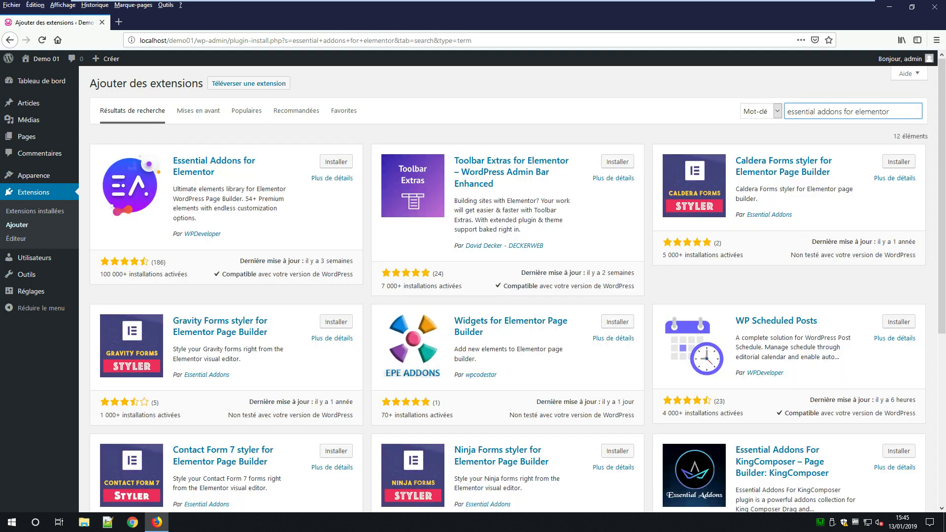
# Step: Install Essential Addons for Elementor and go to the installed plugins list
pyautogui.click(336, 162)
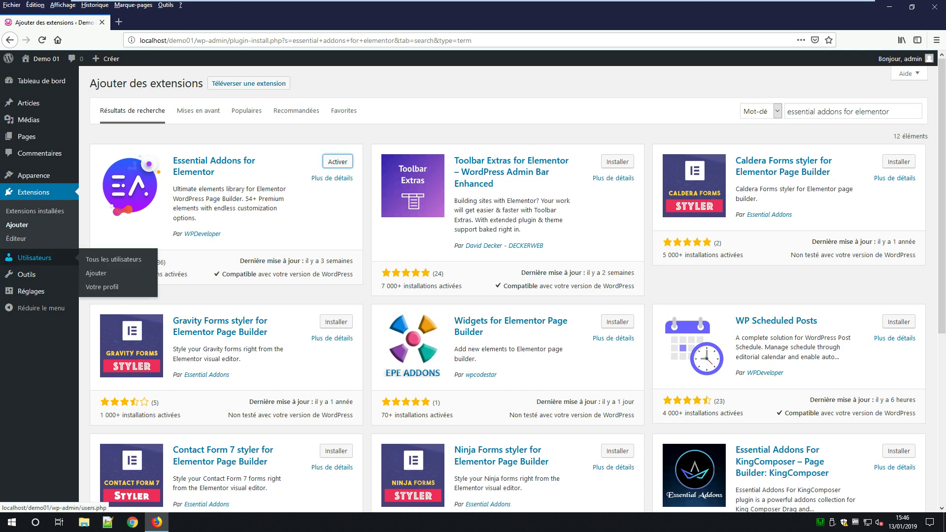
pyautogui.click(35, 211)
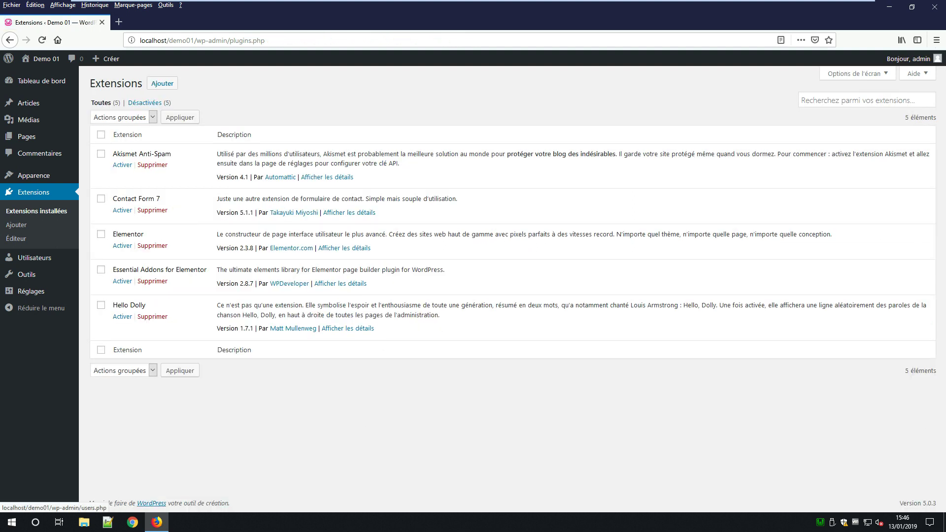
# Step: Activate Contact Form 7, Elementor and Essential Addons for Elementor
pyautogui.click(122, 209)
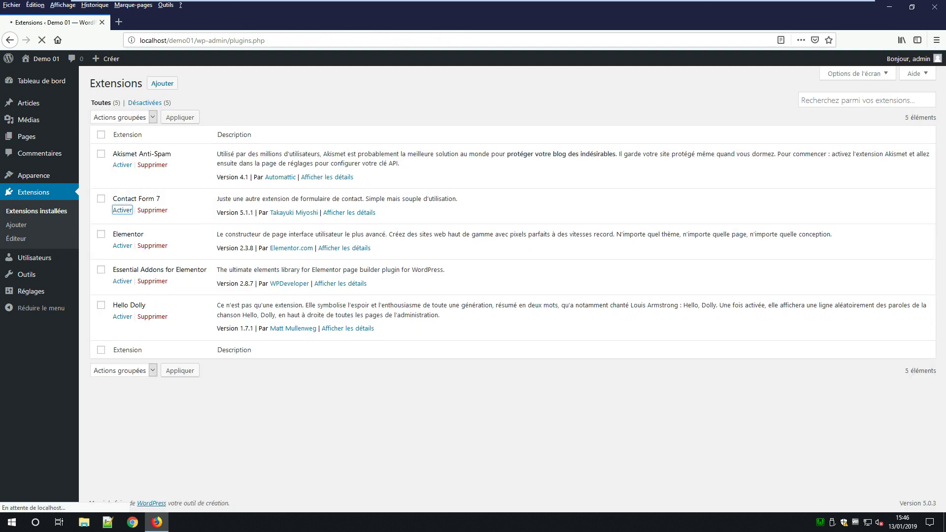
pyautogui.click(123, 274)
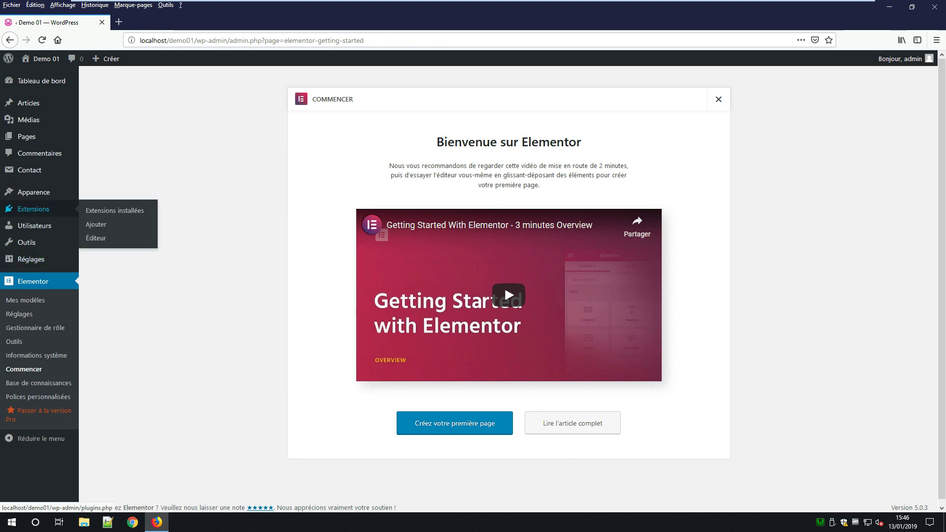
pyautogui.click(33, 209)
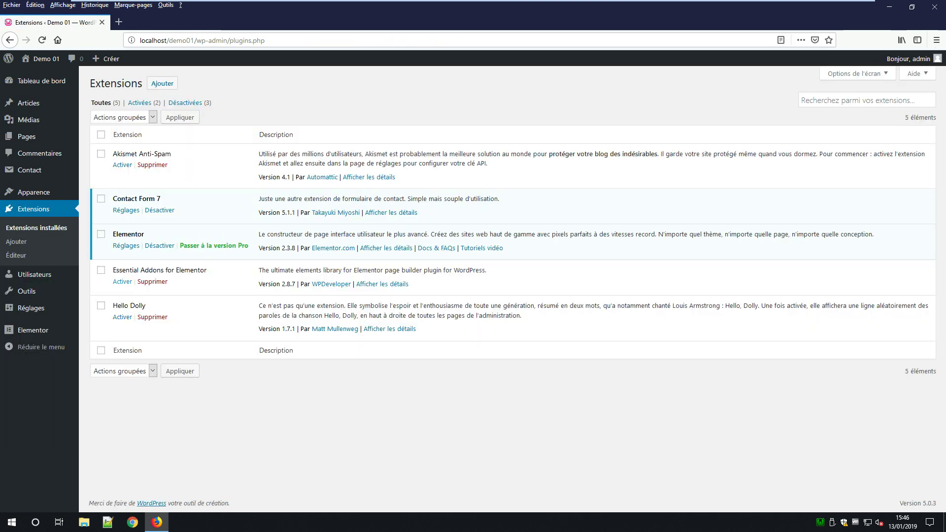
pyautogui.click(123, 282)
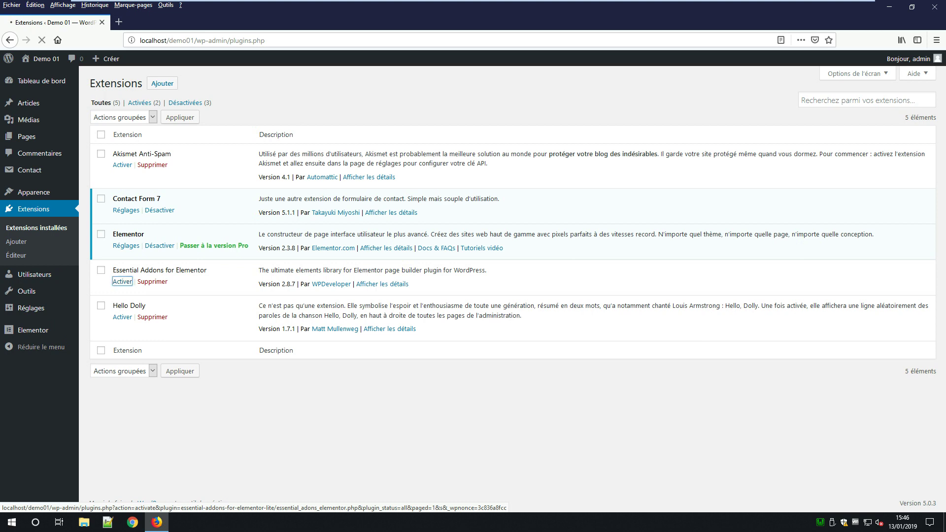